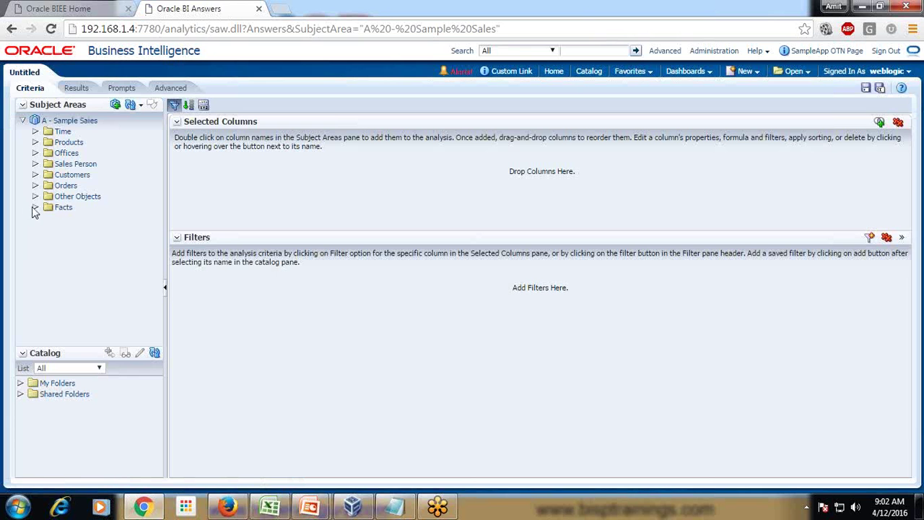
# - Add the C4 Customer Segment, C5 Income Level and C20 Years as Customer columns from the Customers folder to the analysis
pyautogui.click(35, 175)
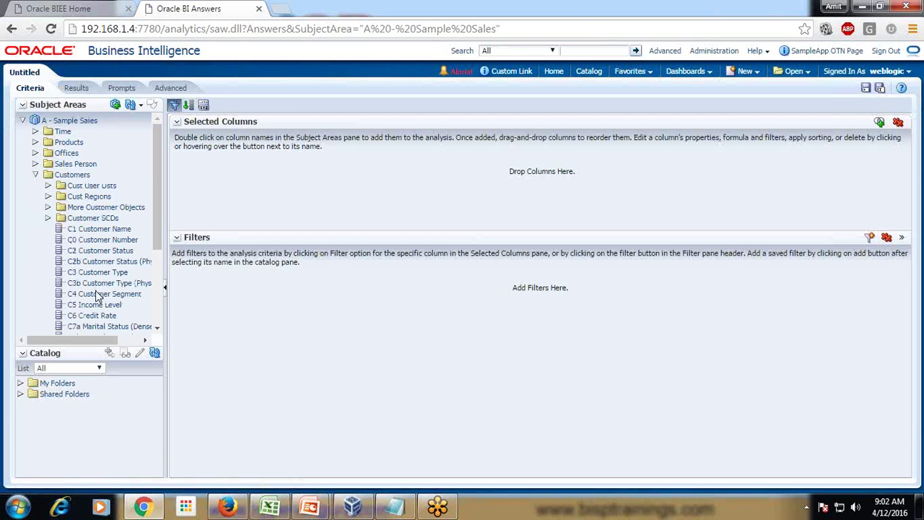
pyautogui.moveTo(98, 296); pyautogui.dragTo(321, 186)
pyautogui.scroll(-3, 150, 278)
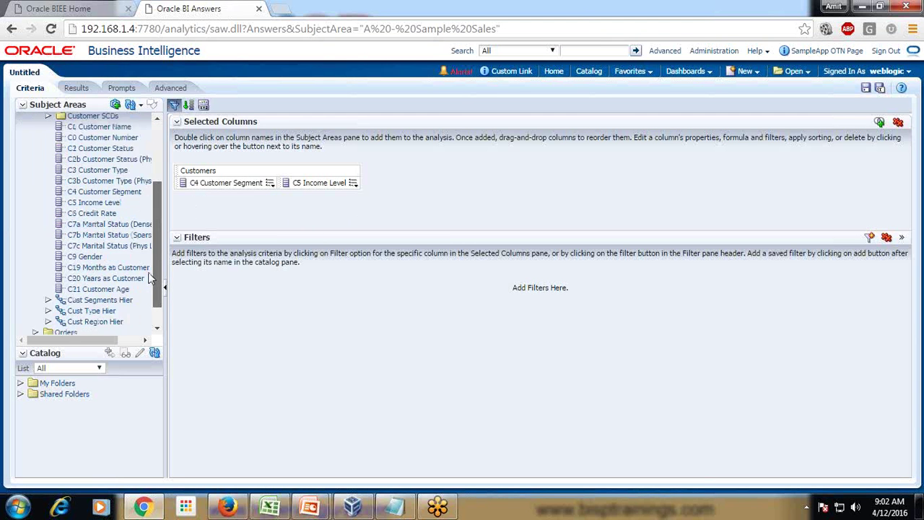
pyautogui.scroll(2, 137, 285)
pyautogui.moveTo(109, 312); pyautogui.dragTo(412, 189)
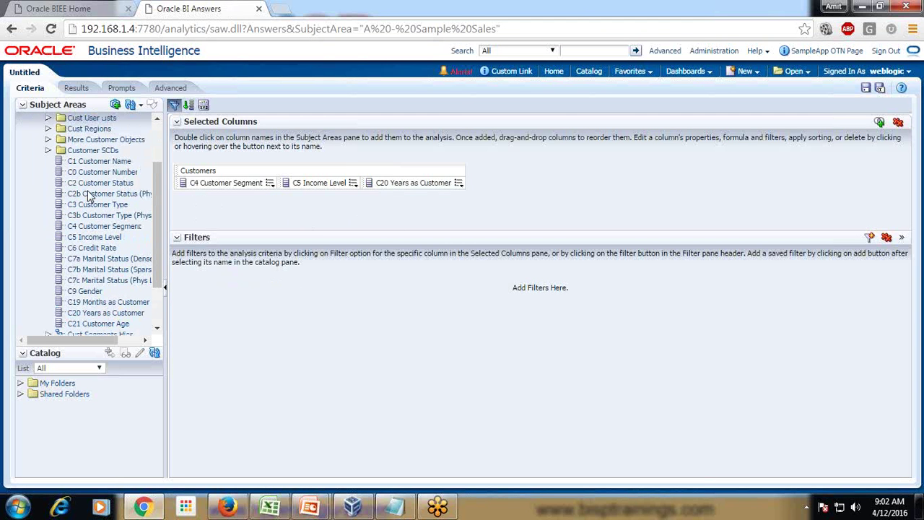
pyautogui.click(47, 151)
pyautogui.scroll(4, 58, 202)
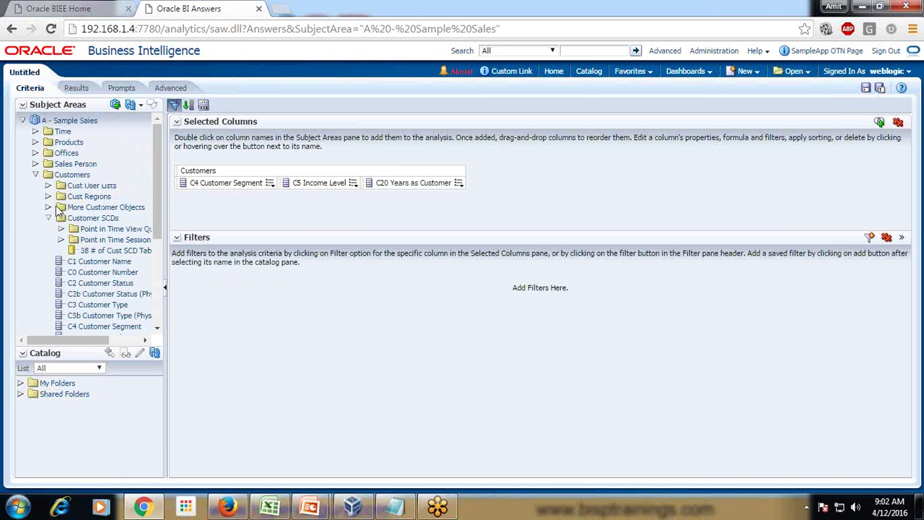
pyautogui.click(48, 218)
pyautogui.click(49, 186)
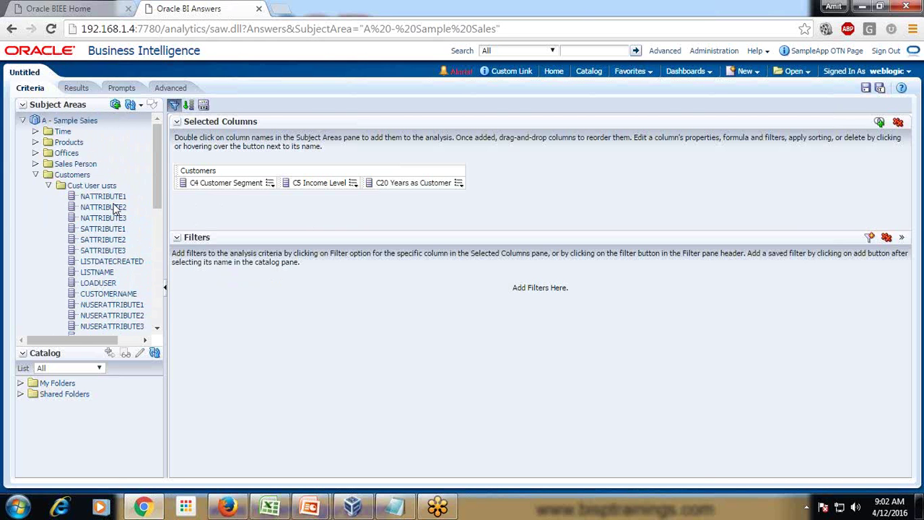
pyautogui.click(48, 186)
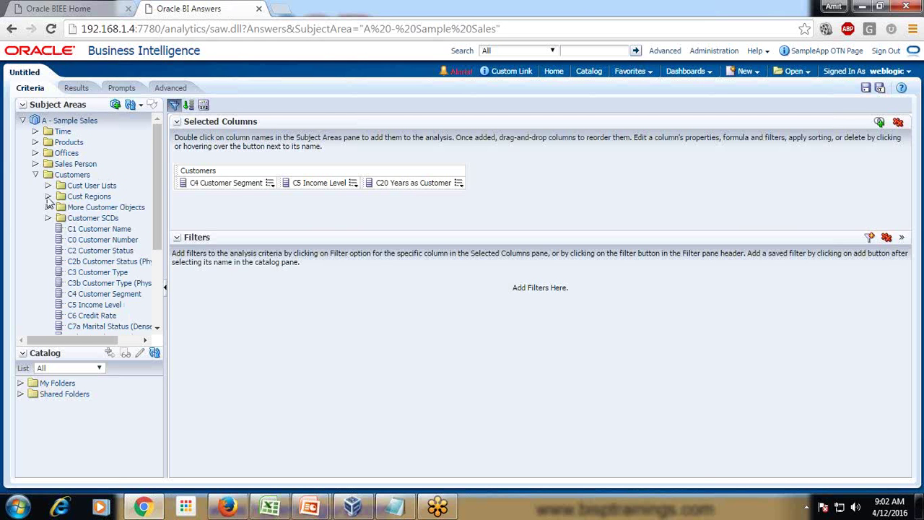
# - Add the C50 Region column from the Cust Regions subfolder and collapse the Customers folder
pyautogui.click(49, 196)
pyautogui.scroll(-3, 101, 173)
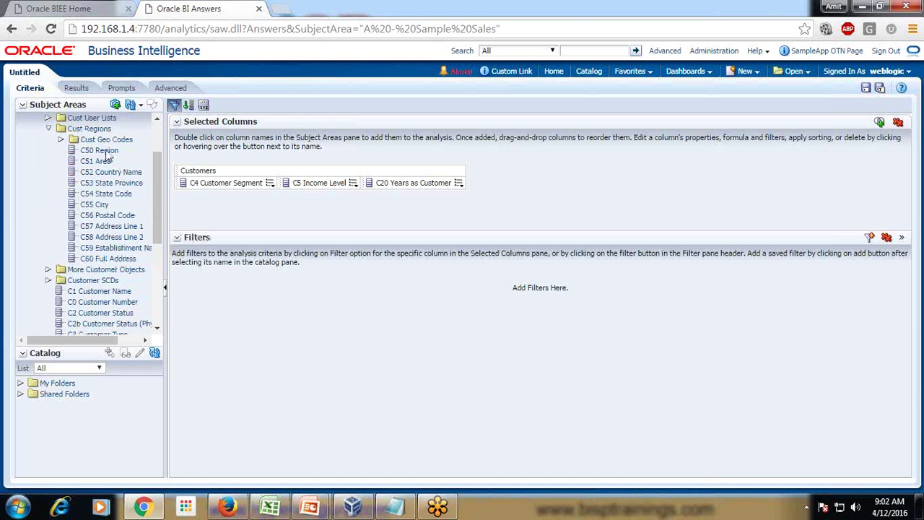
pyautogui.moveTo(107, 156); pyautogui.dragTo(509, 193)
pyautogui.scroll(3, 58, 189)
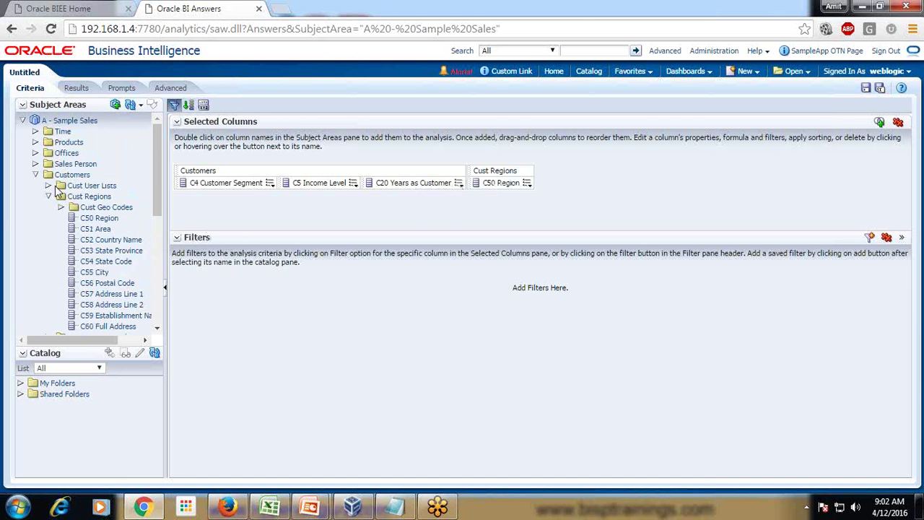
pyautogui.click(48, 196)
pyautogui.click(36, 176)
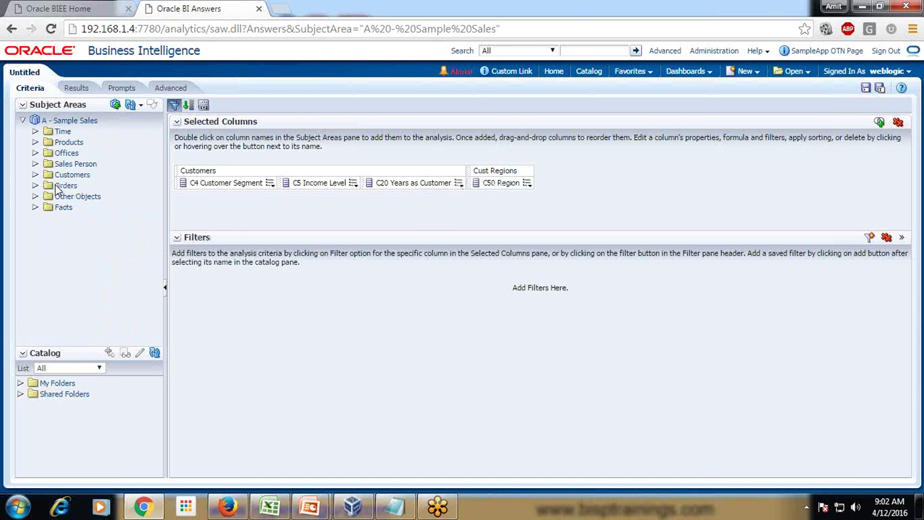
# - Add the 1- Revenue measure from the Base Facts folder under Facts to the selected columns
pyautogui.click(36, 207)
pyautogui.click(48, 218)
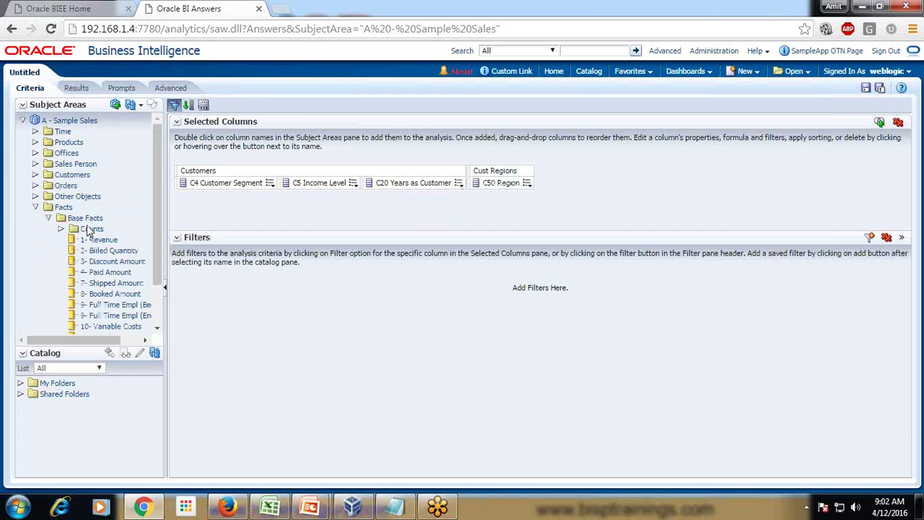
pyautogui.moveTo(102, 240); pyautogui.dragTo(581, 182)
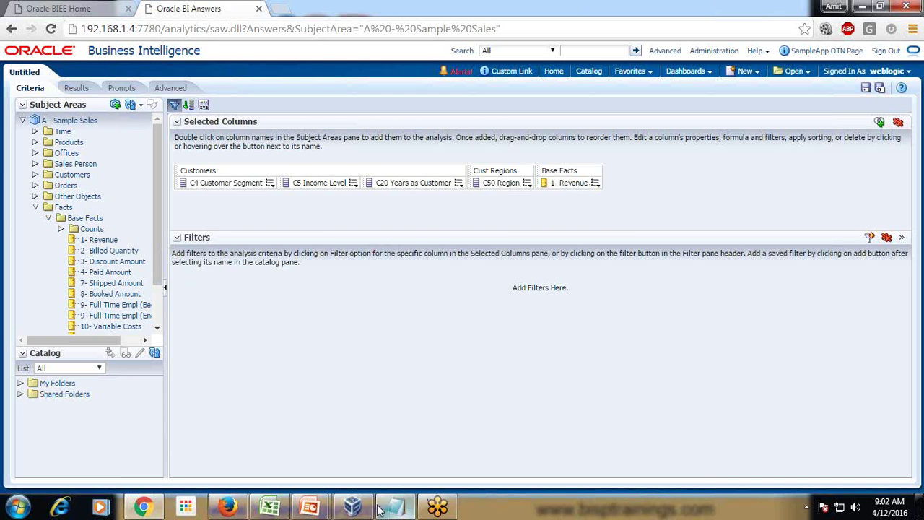
# - Check the dashboard's measures and dimensions on the PowerPoint slide and return to the Oracle BI analysis in the browser
pyautogui.moveTo(311, 506)
pyautogui.click(356, 427)
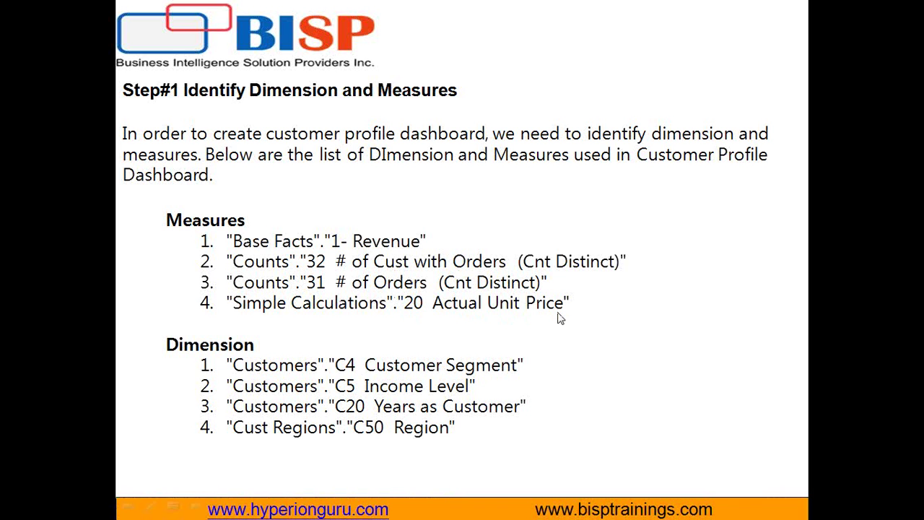
pyautogui.hotkey('alt', 'Tab')
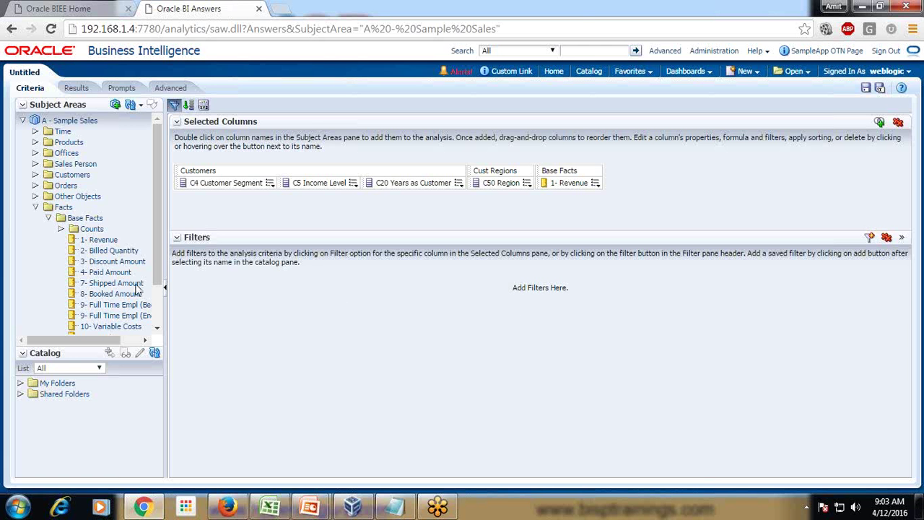
pyautogui.scroll(-3, 155, 274)
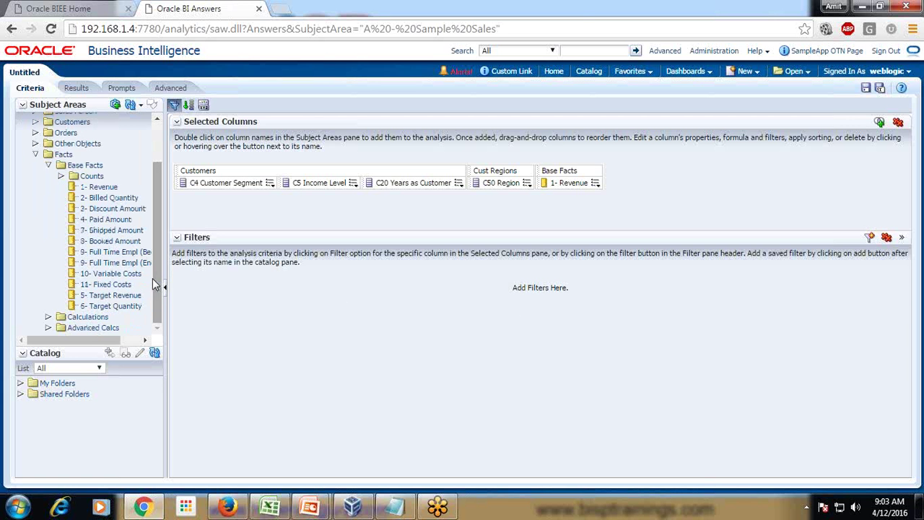
pyautogui.click(62, 176)
pyautogui.click(49, 166)
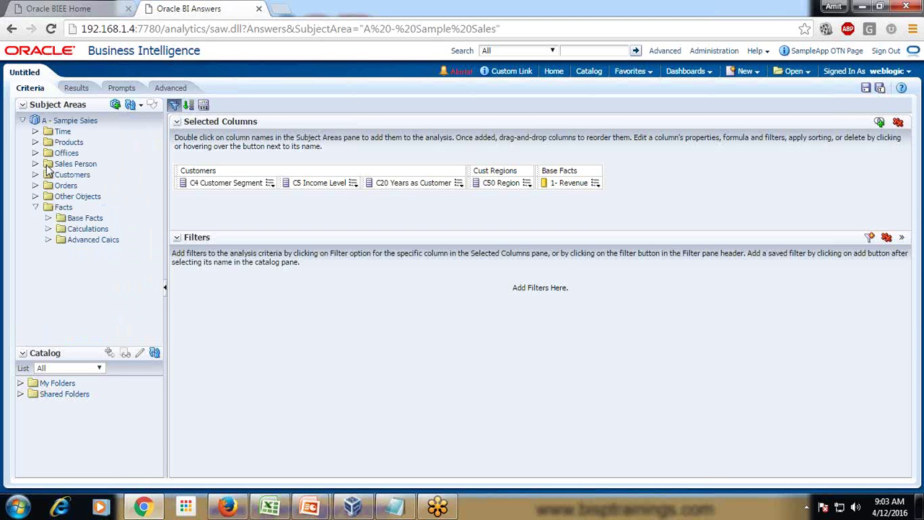
pyautogui.click(48, 218)
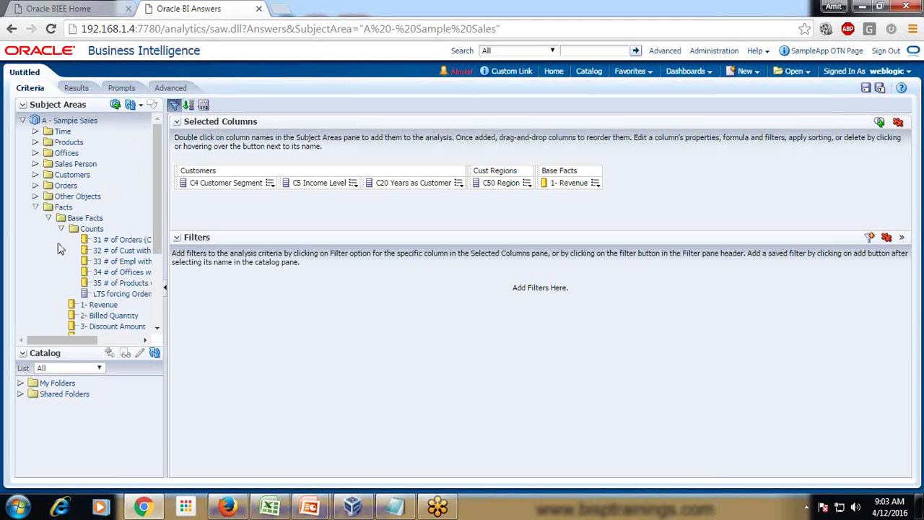
pyautogui.click(61, 229)
pyautogui.scroll(-1, 109, 254)
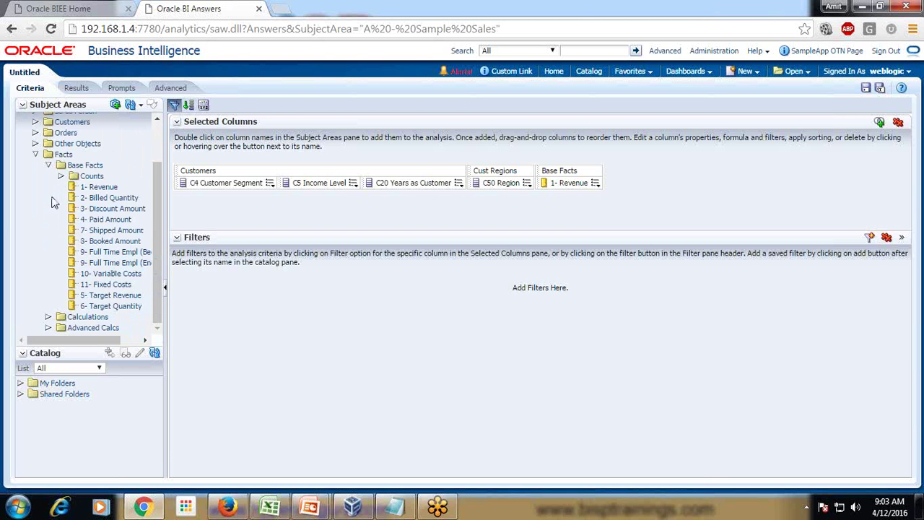
# - Add the 20 Actual Unit Price measure from the Simple Calculations folder under Calculations to the selected columns
pyautogui.click(48, 317)
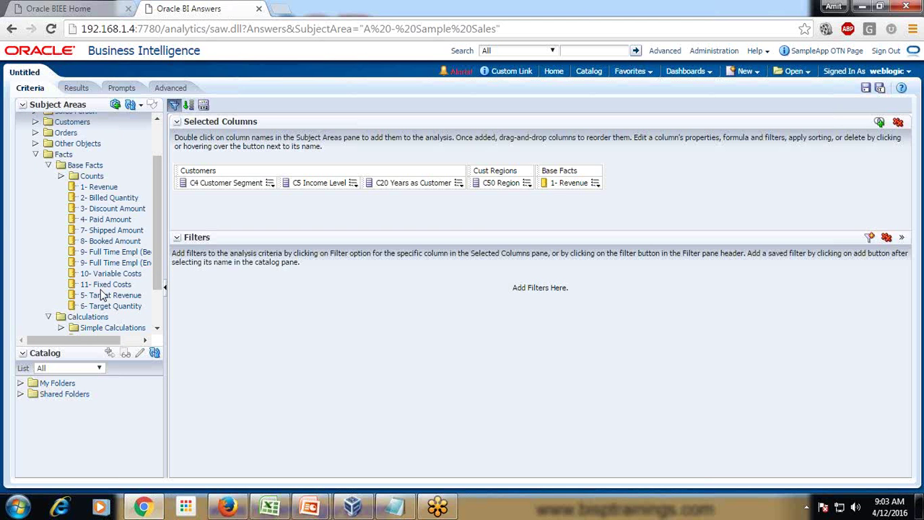
pyautogui.click(61, 327)
pyautogui.moveTo(157, 181); pyautogui.dragTo(159, 289)
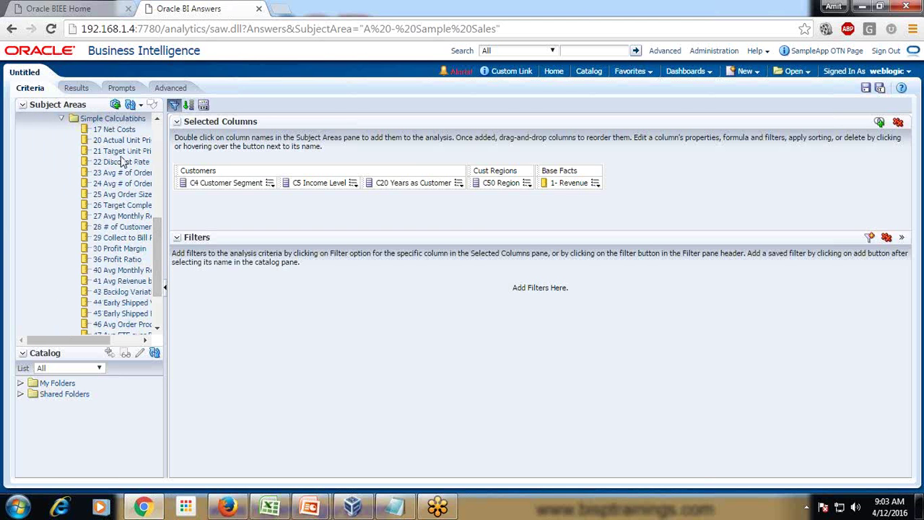
pyautogui.moveTo(123, 159); pyautogui.dragTo(562, 208)
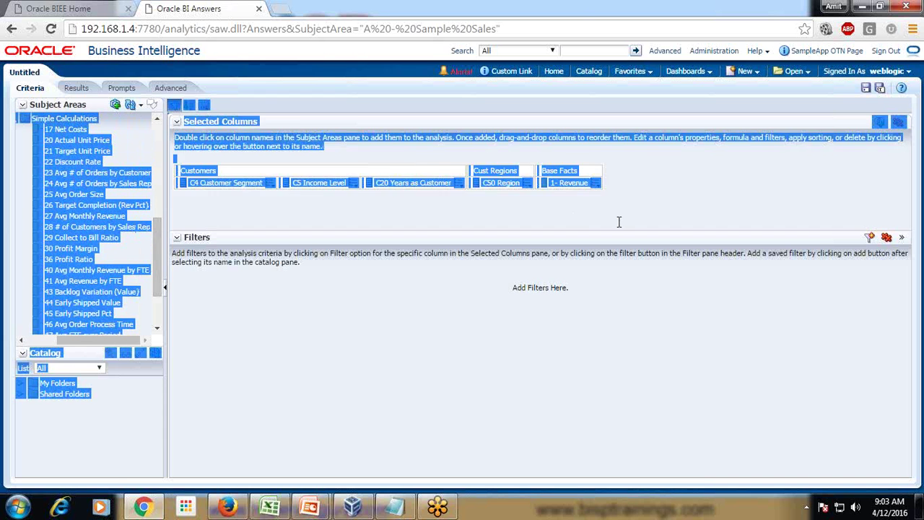
pyautogui.click(561, 208)
pyautogui.moveTo(99, 142); pyautogui.dragTo(622, 173)
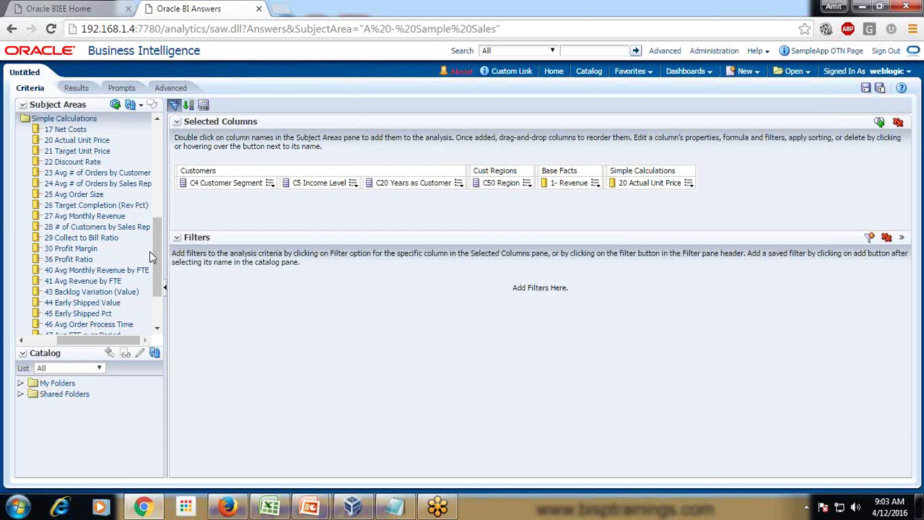
# - Add the measures 31 # of Orders (Cnt Distinct) and 32 # of Cust with Orders (Cnt Distinct) from the Counts folder
pyautogui.moveTo(150, 251)
pyautogui.mouseDown()
pyautogui.moveTo(153, 279)
pyautogui.moveTo(152, 253)
pyautogui.mouseUp()
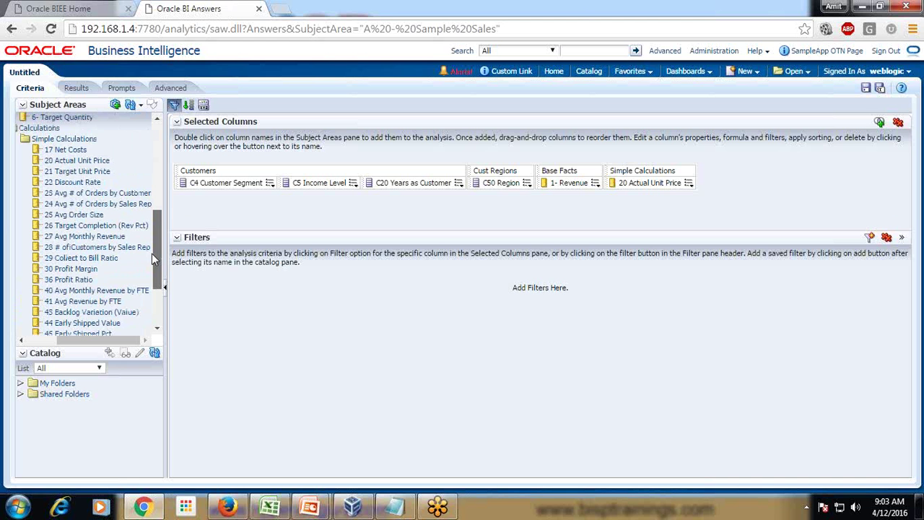
pyautogui.scroll(5, 151, 254)
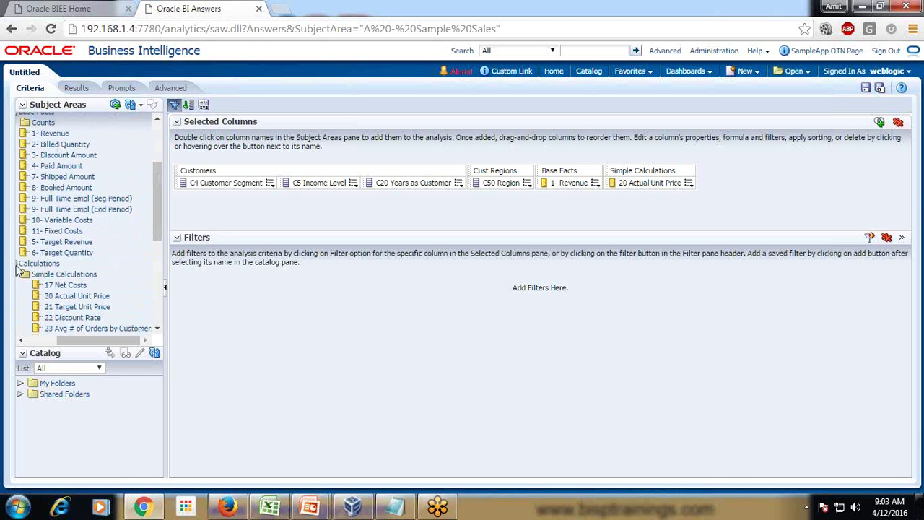
pyautogui.moveTo(95, 337); pyautogui.dragTo(65, 338)
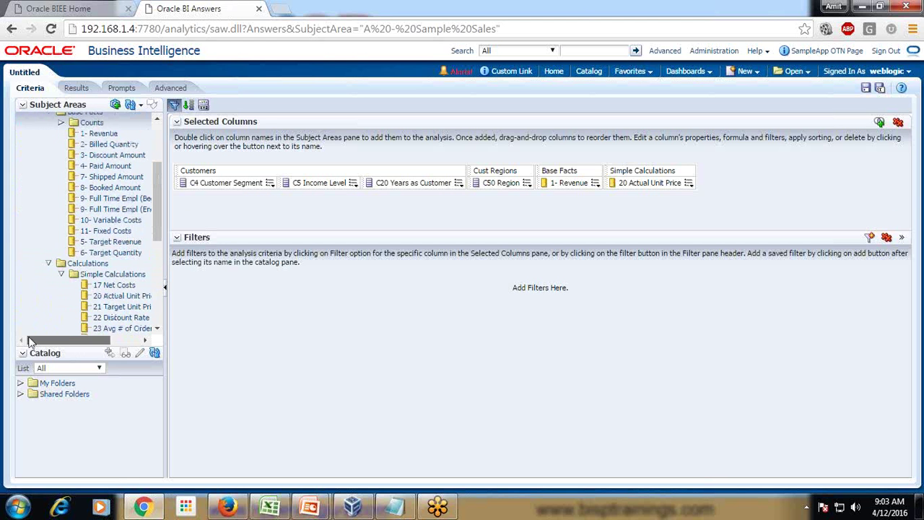
pyautogui.click(61, 274)
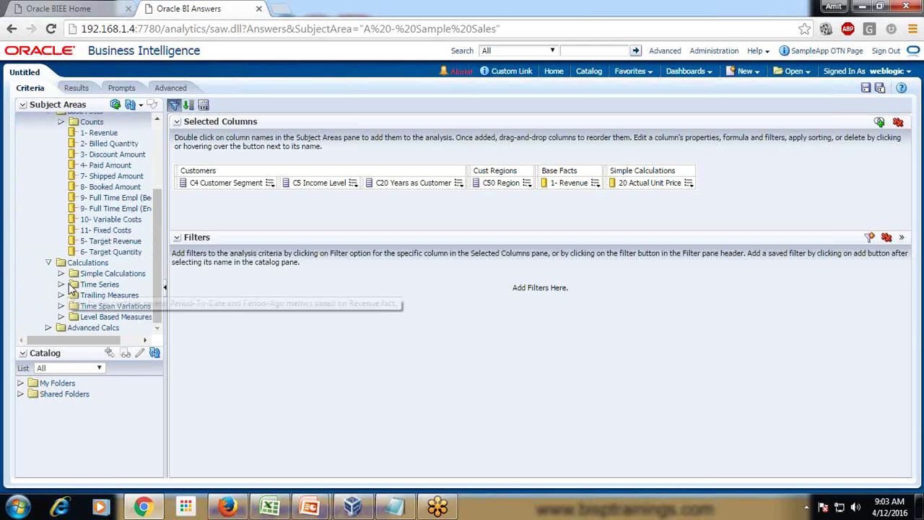
pyautogui.scroll(3, 86, 289)
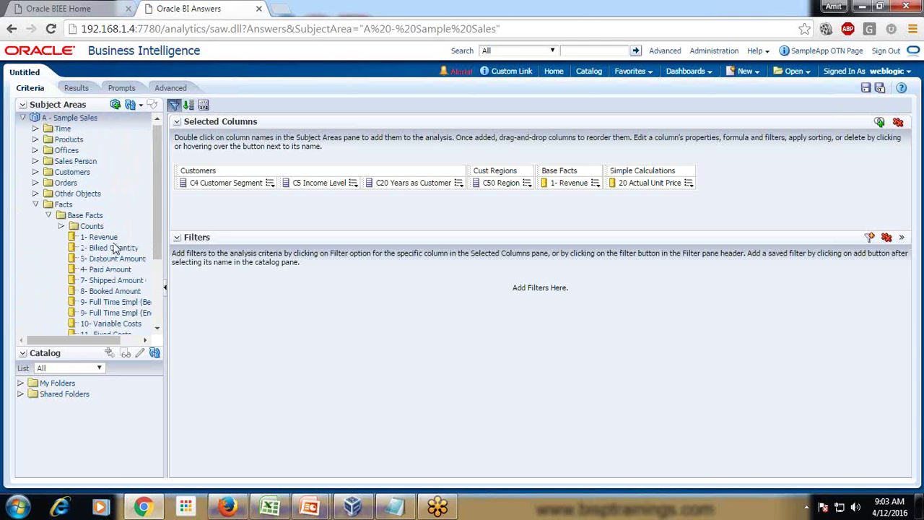
pyautogui.click(61, 229)
pyautogui.moveTo(127, 244); pyautogui.dragTo(827, 189)
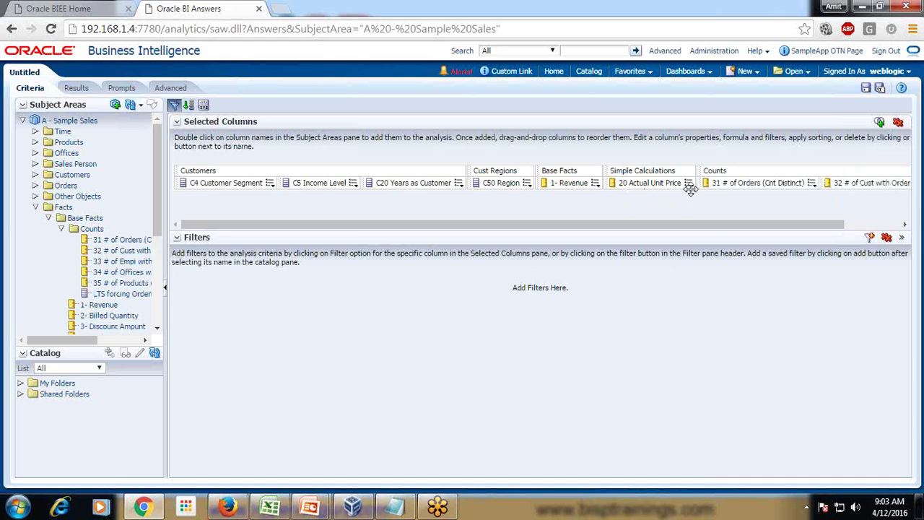
# - Enable custom headings for the 31 # of Orders (Cnt Distinct) column and shorten its column heading to "# of Orders"
pyautogui.click(810, 185)
pyautogui.click(811, 185)
pyautogui.click(810, 184)
pyautogui.moveTo(816, 191)
pyautogui.click(837, 212)
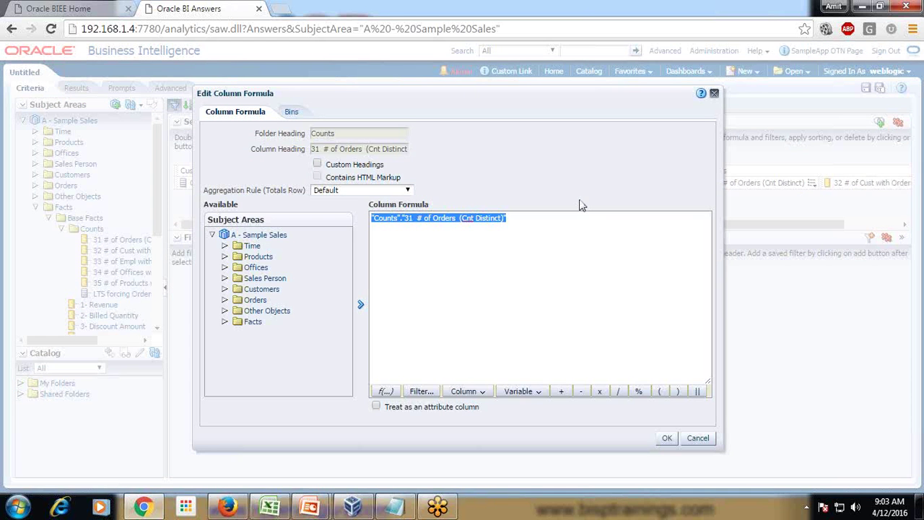
pyautogui.click(317, 164)
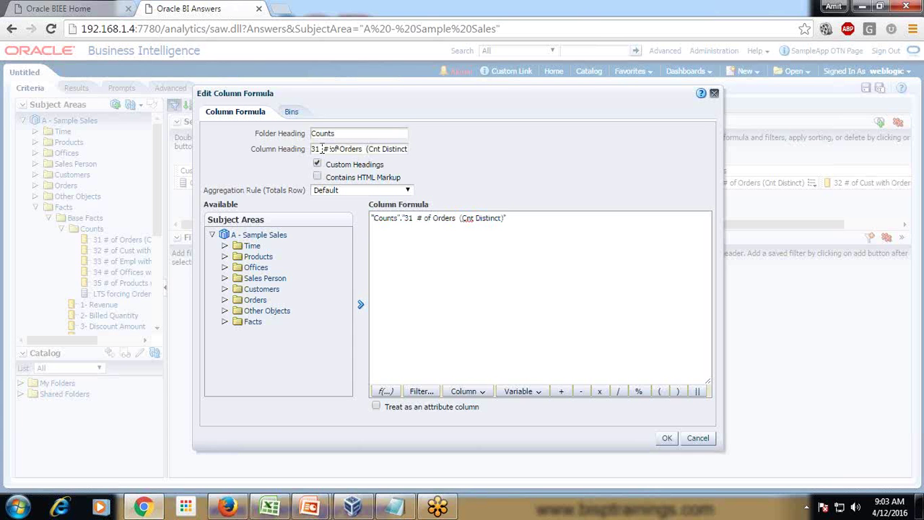
pyautogui.moveTo(325, 148); pyautogui.dragTo(283, 146)
pyautogui.press('BackSpace')
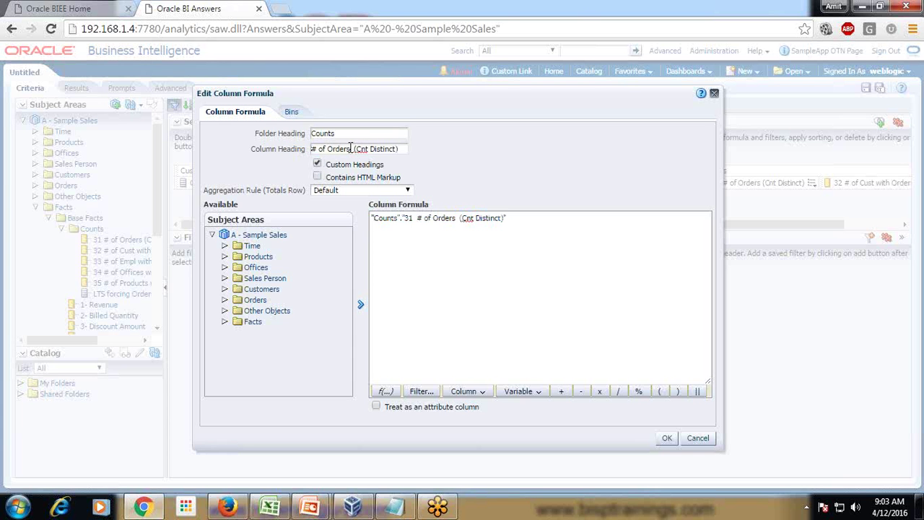
pyautogui.moveTo(351, 148); pyautogui.dragTo(495, 152)
pyautogui.press('BackSpace')
pyautogui.click(666, 438)
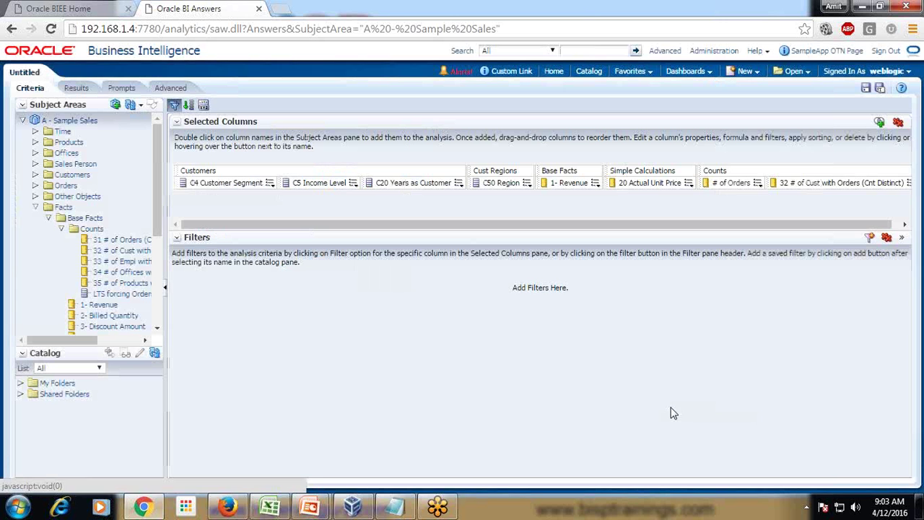
# - Enable custom headings for the 32 # of Cust with Orders (Cnt Distinct) column and shorten its column heading to "# of Cust"
pyautogui.click(910, 184)
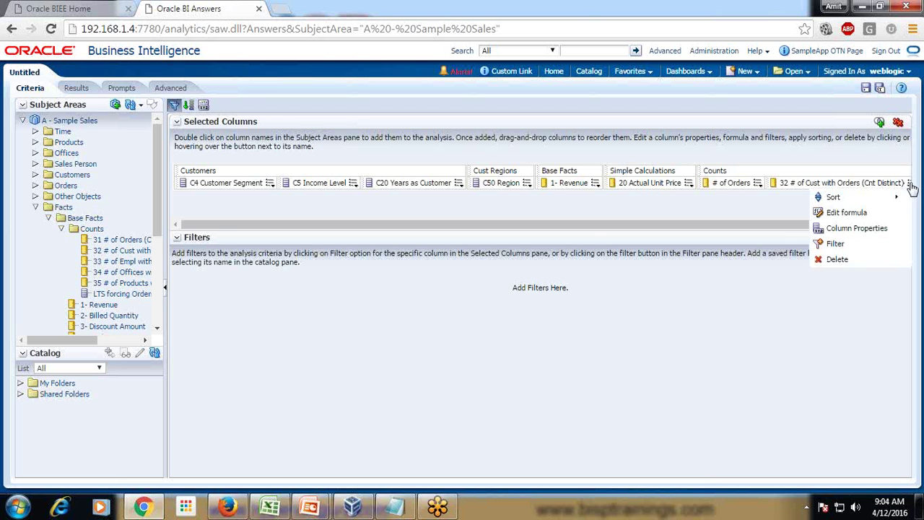
pyautogui.click(911, 186)
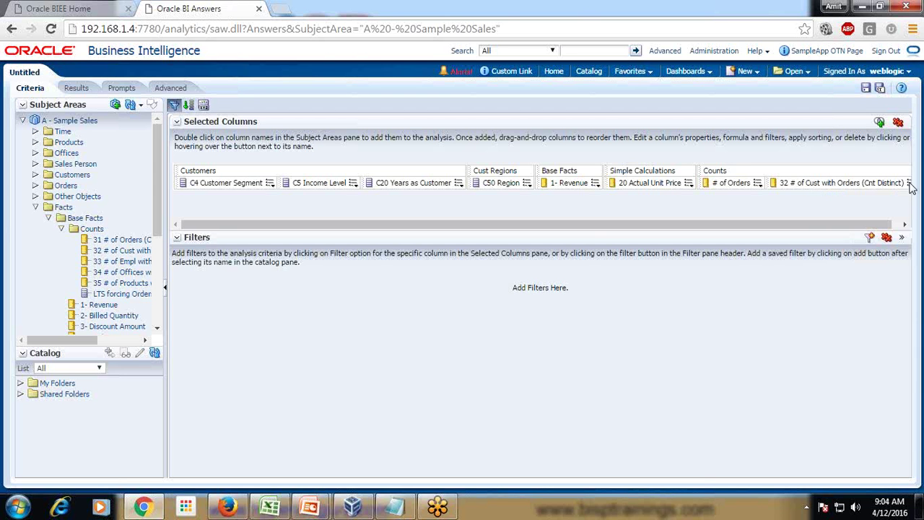
pyautogui.click(910, 184)
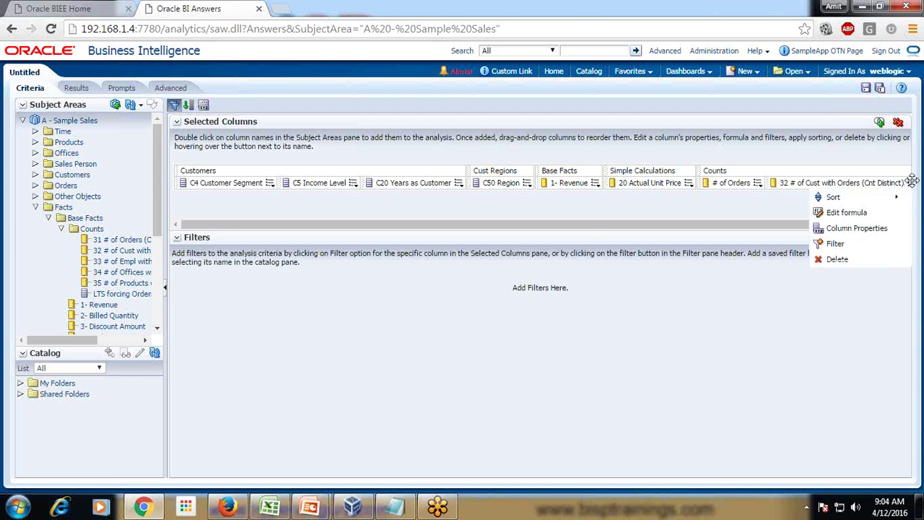
pyautogui.click(910, 184)
pyautogui.click(909, 183)
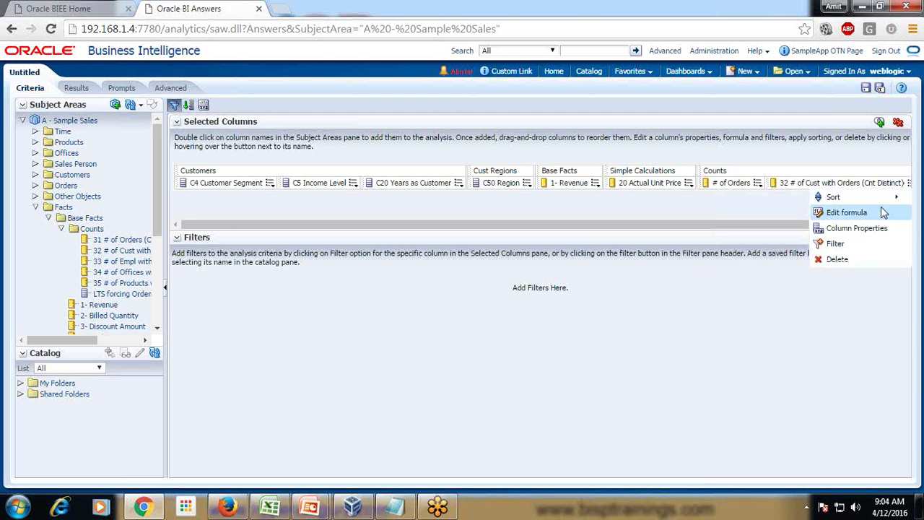
pyautogui.click(843, 214)
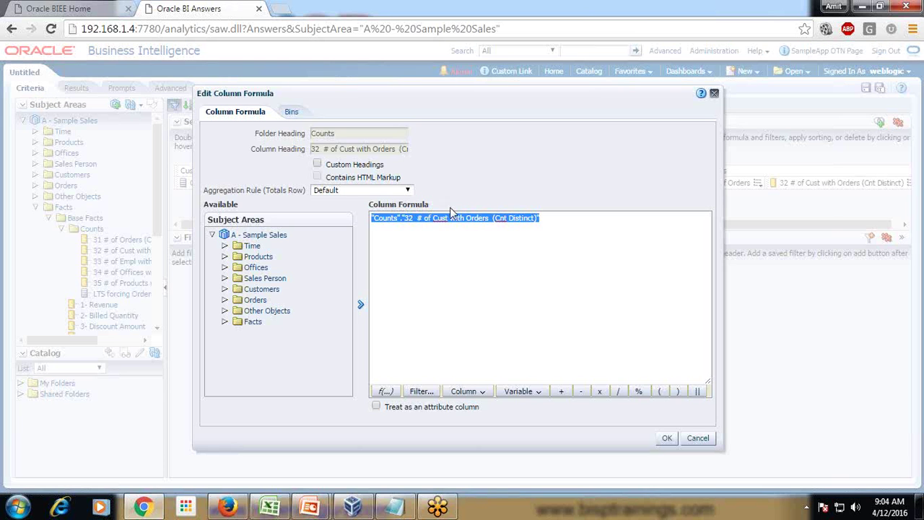
pyautogui.click(319, 165)
pyautogui.moveTo(325, 148); pyautogui.dragTo(566, 169)
pyautogui.press('BackSpace')
pyautogui.press('BackSpace')
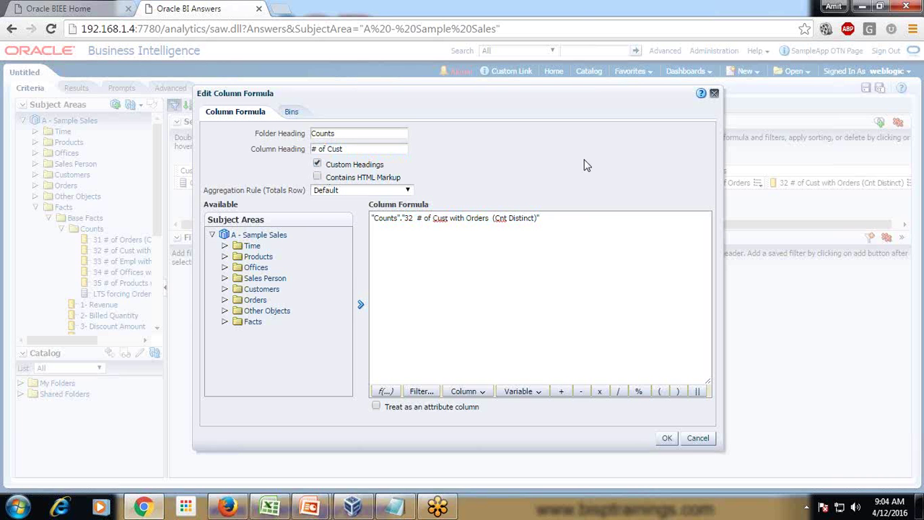
pyautogui.click(666, 438)
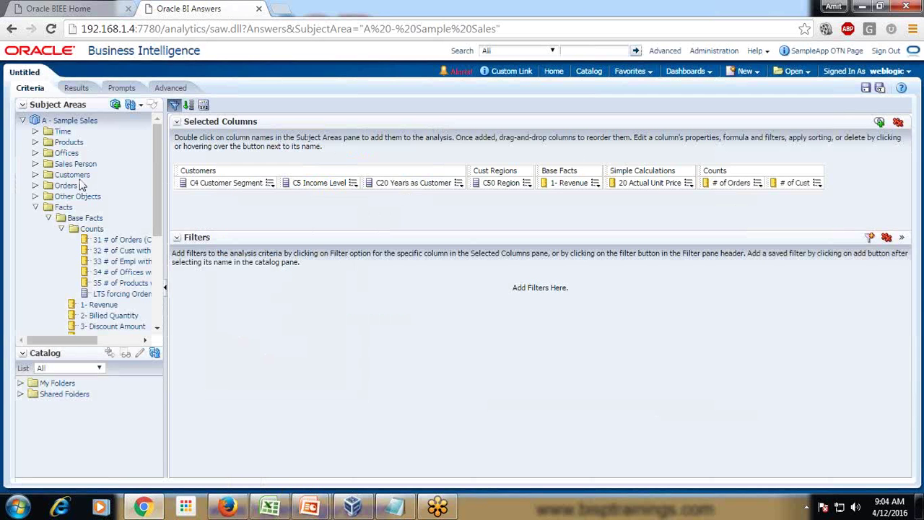
# - Show the analysis results and replace the default table in the compound layout with a pivot table view
pyautogui.click(78, 89)
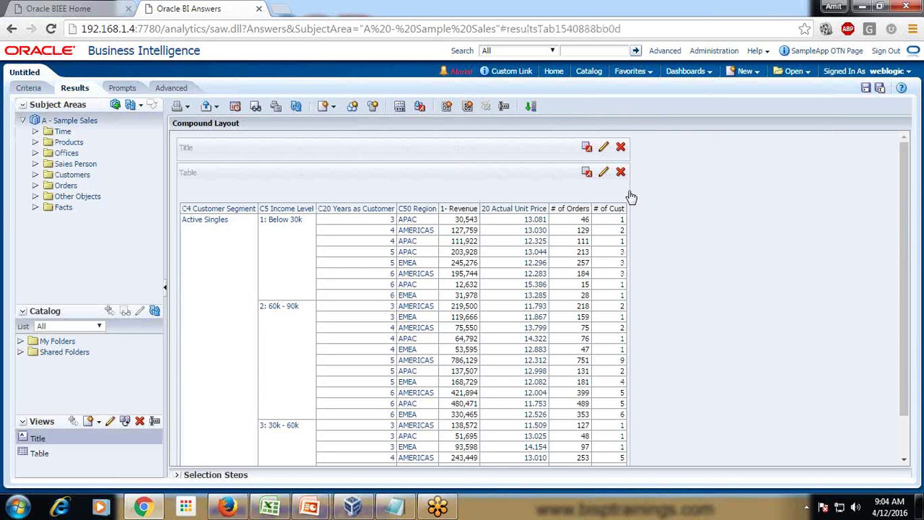
pyautogui.click(621, 173)
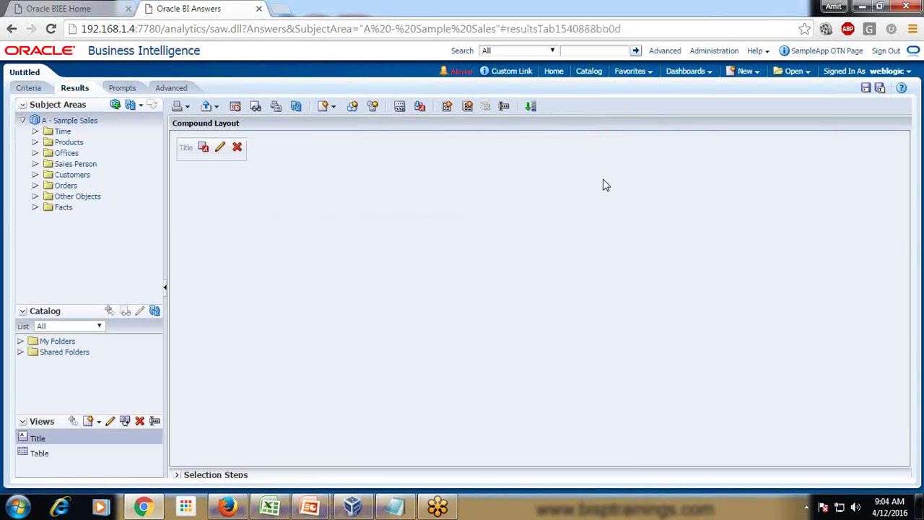
pyautogui.click(333, 106)
pyautogui.moveTo(361, 218)
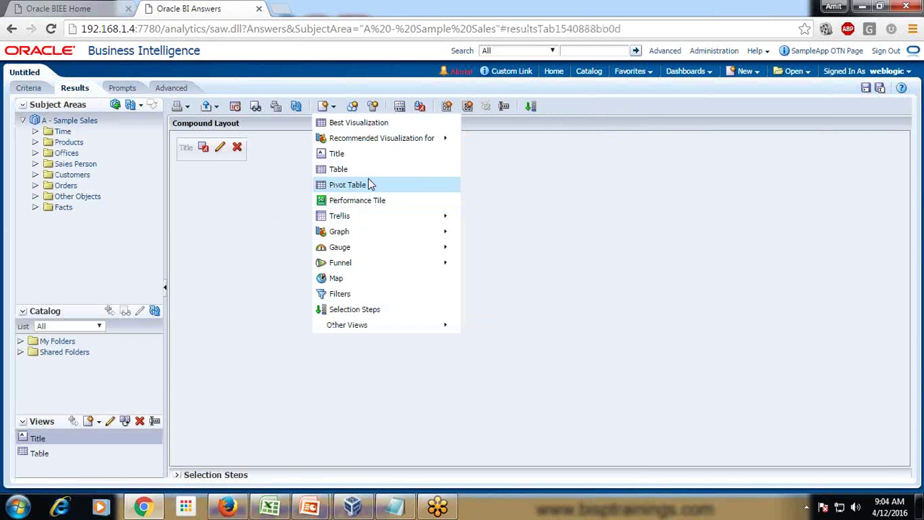
pyautogui.click(370, 185)
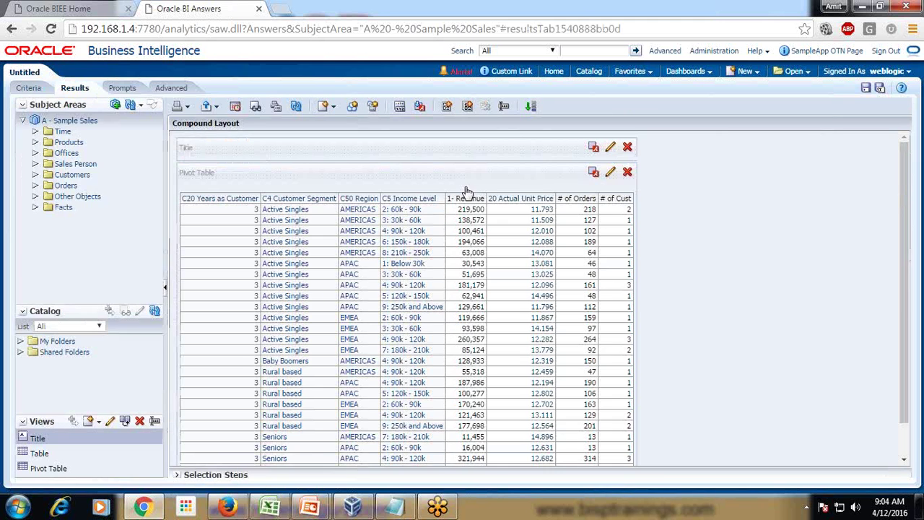
# - Edit the pivot table layout and exclude all four row dimensions: years as customer, customer segment, region and income level
pyautogui.click(611, 173)
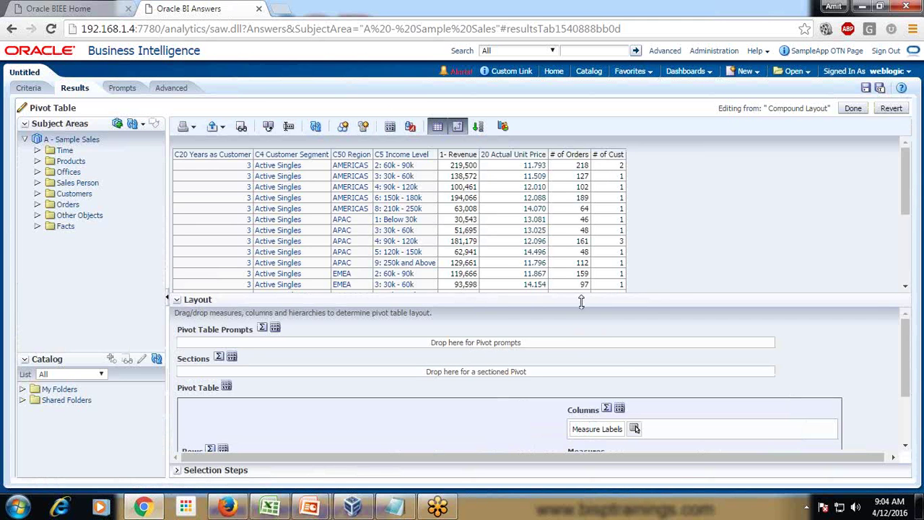
pyautogui.moveTo(581, 301); pyautogui.dragTo(580, 241)
pyautogui.scroll(-1, 632, 314)
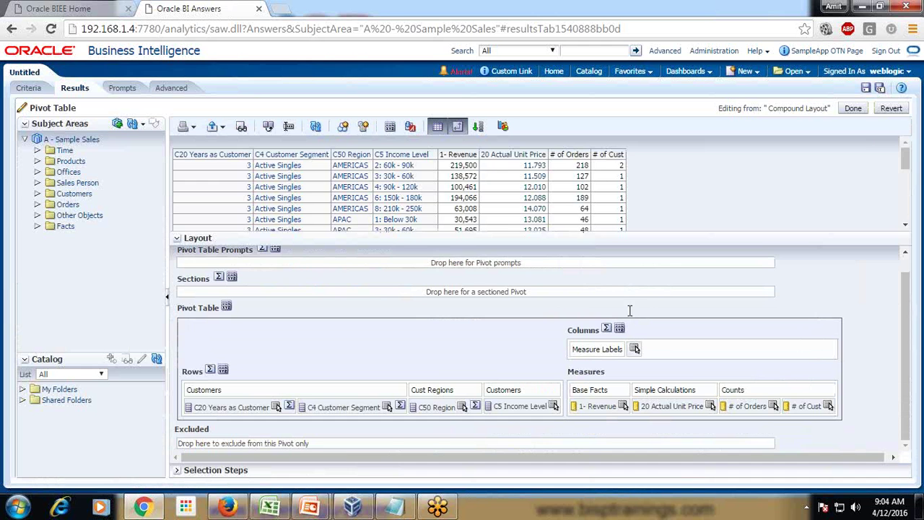
pyautogui.moveTo(235, 406); pyautogui.dragTo(283, 408)
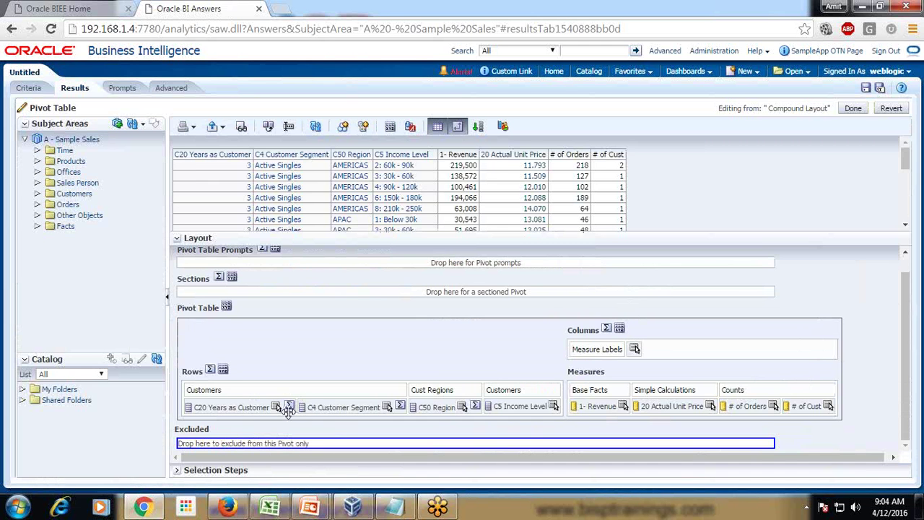
pyautogui.moveTo(226, 409); pyautogui.dragTo(204, 447)
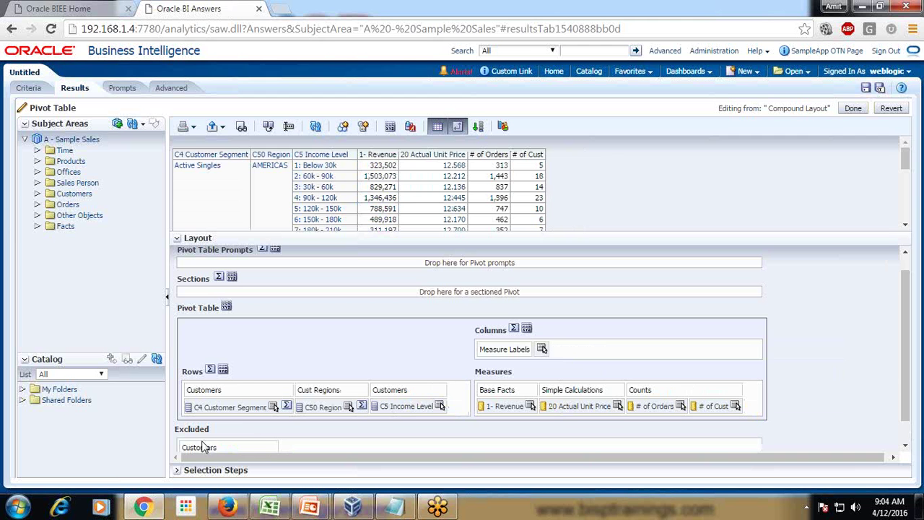
pyautogui.moveTo(235, 408); pyautogui.dragTo(231, 449)
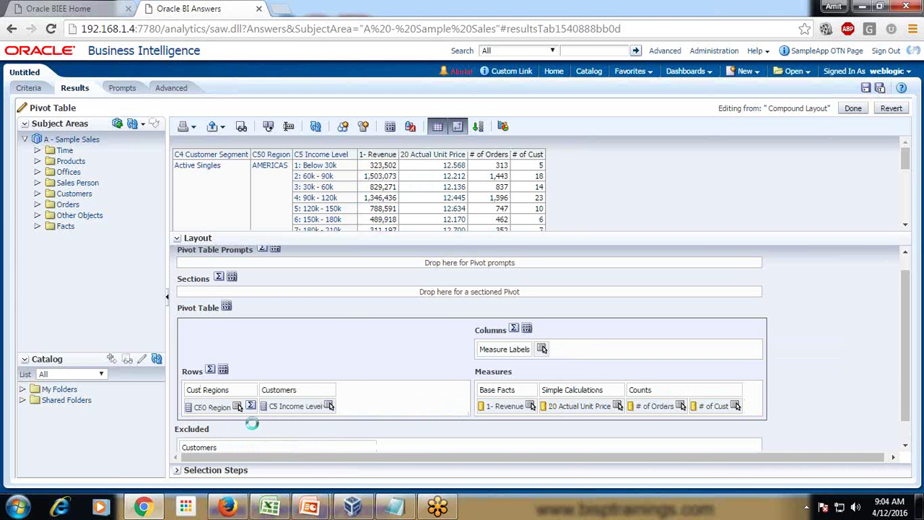
pyautogui.click(239, 407)
pyautogui.moveTo(235, 408); pyautogui.dragTo(446, 440)
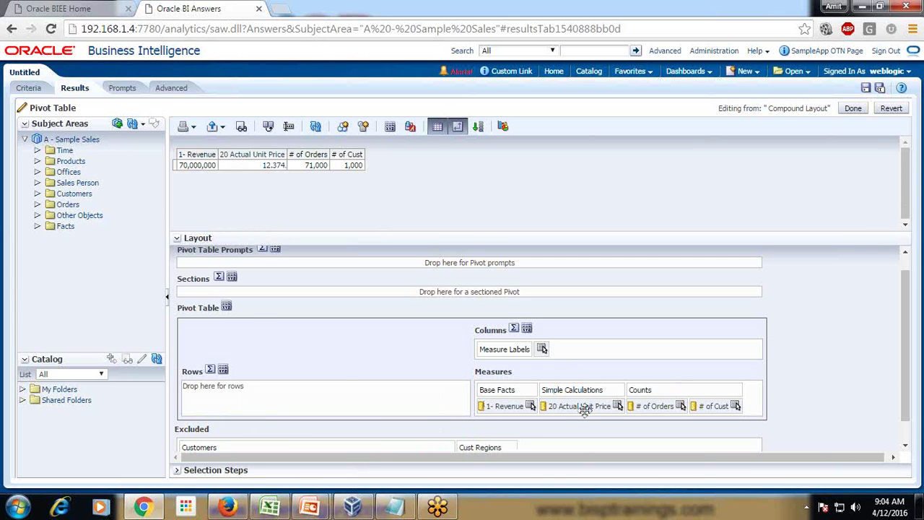
# - Check the pivot measure selection on the PowerPoint slides and return to the Oracle BI analysis in the browser
pyautogui.moveTo(311, 508)
pyautogui.click(404, 426)
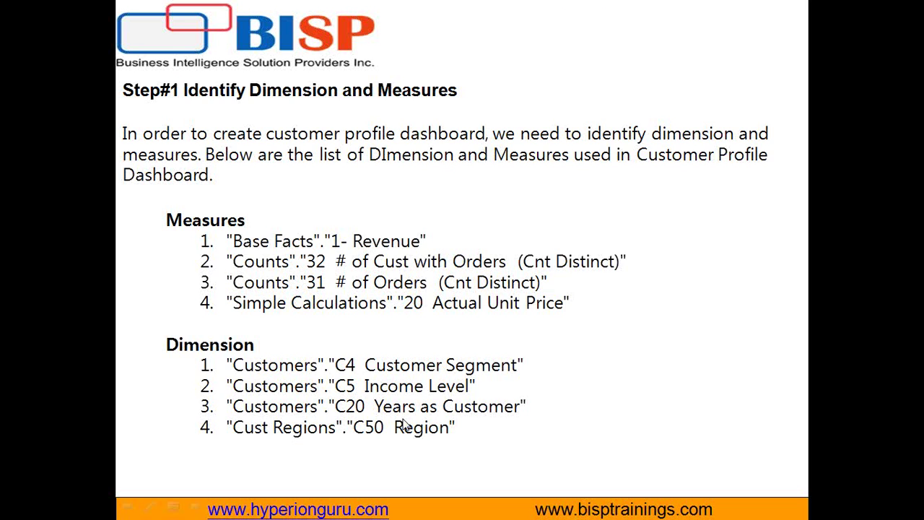
pyautogui.click(461, 380)
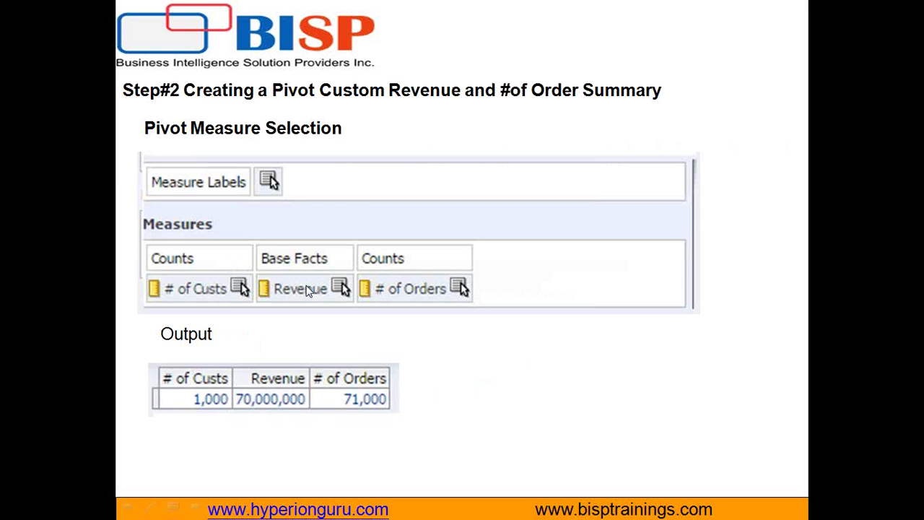
pyautogui.hotkey('alt', 'Tab')
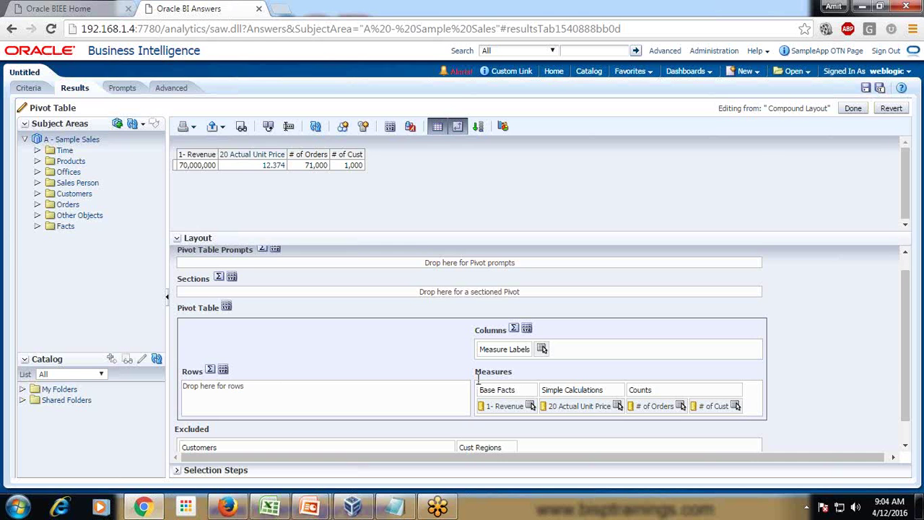
# - Place # of Cust before 1- Revenue in the pivot measures, exclude 20 Actual Unit Price, and finish editing the pivot table
pyautogui.scroll(-1, 478, 382)
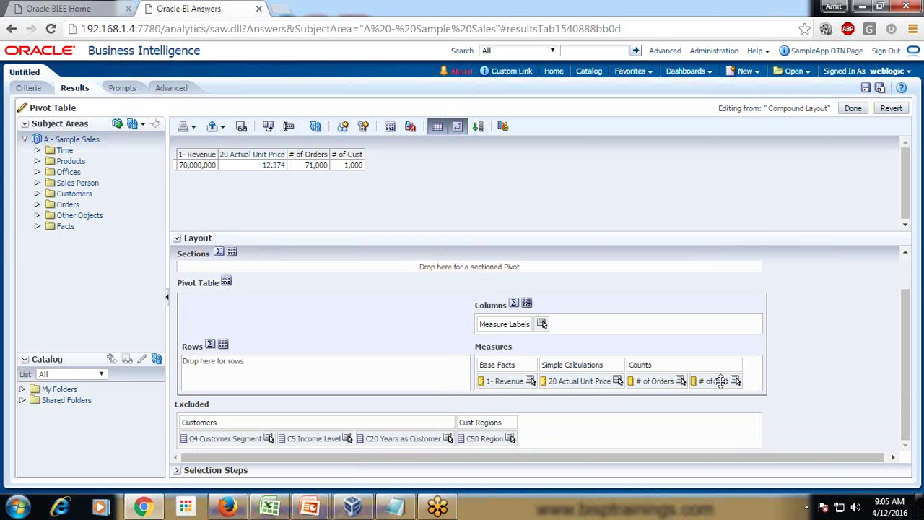
pyautogui.moveTo(718, 381); pyautogui.dragTo(480, 383)
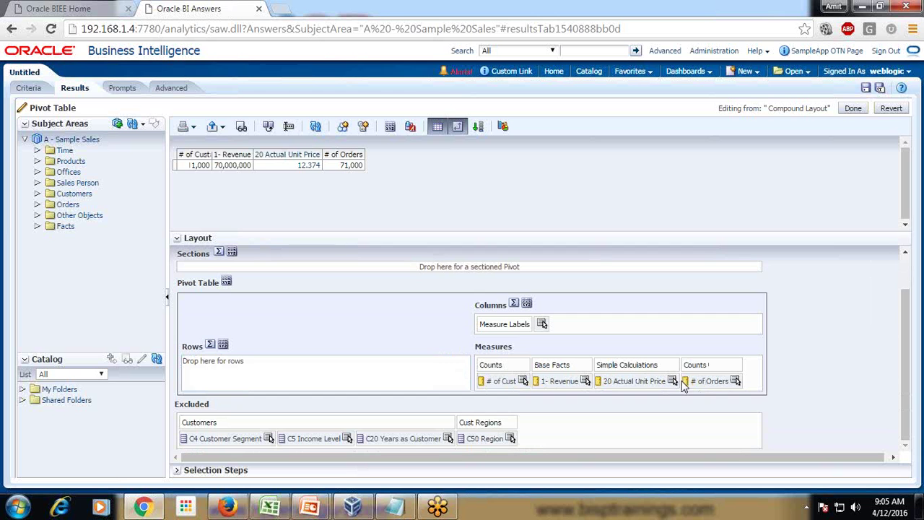
pyautogui.moveTo(638, 381); pyautogui.dragTo(579, 431)
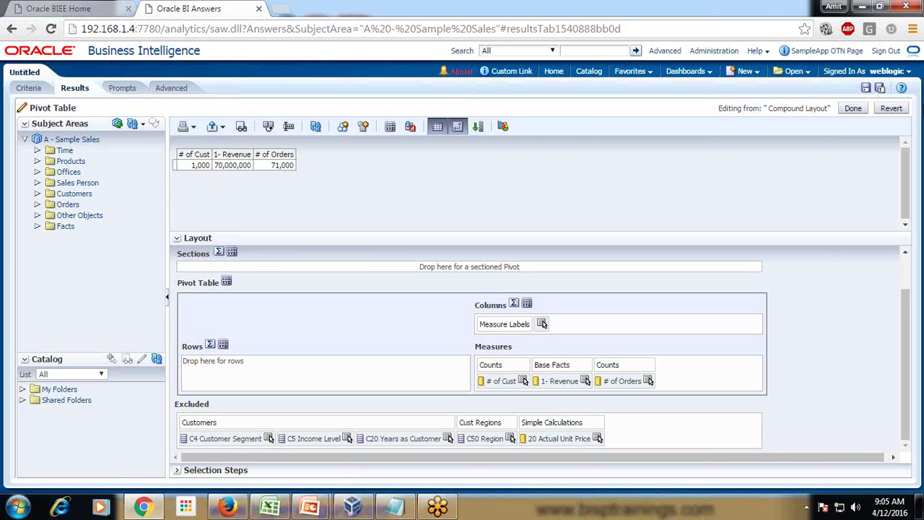
pyautogui.click(852, 108)
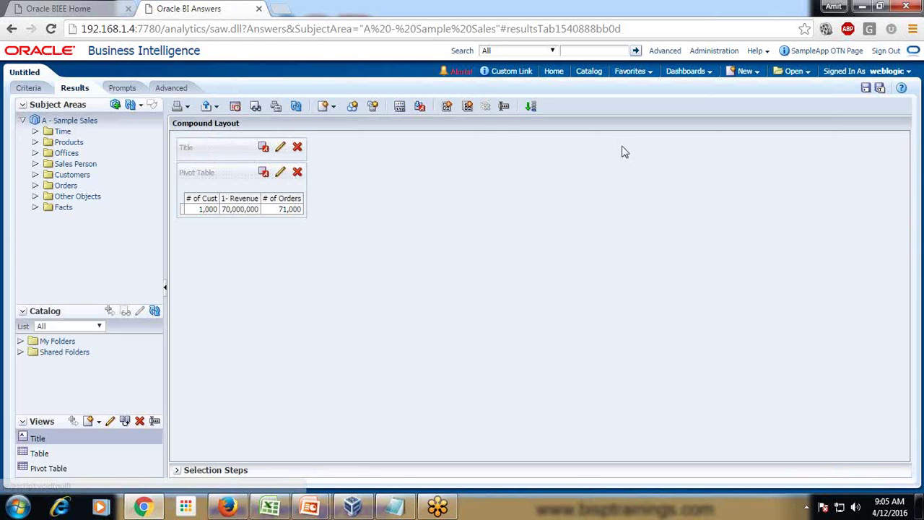
# - Add a pie graph view to the compound layout and place it beside the pivot table
pyautogui.click(330, 107)
pyautogui.moveTo(353, 233)
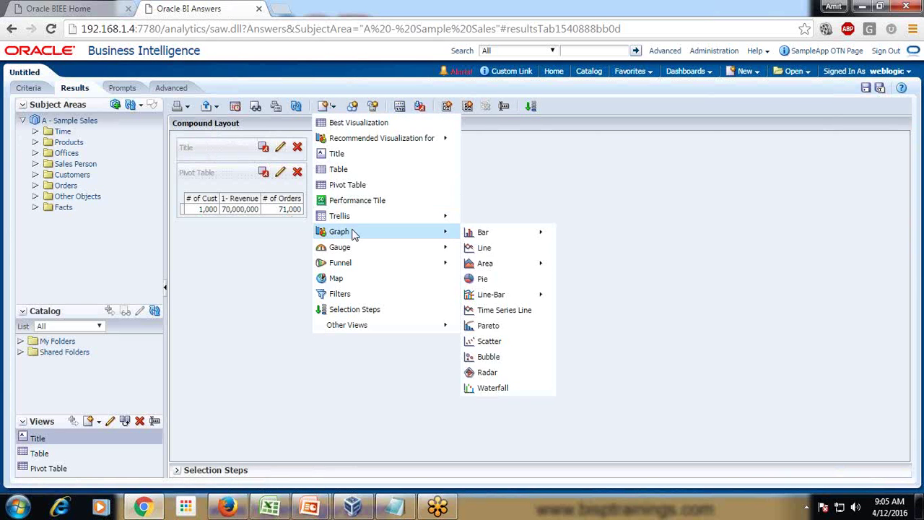
pyautogui.click(510, 283)
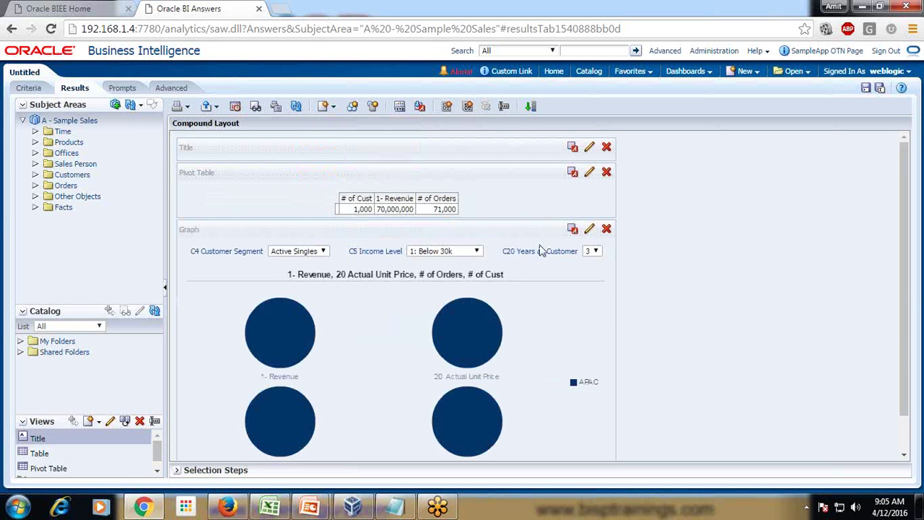
pyautogui.moveTo(514, 224); pyautogui.dragTo(619, 195)
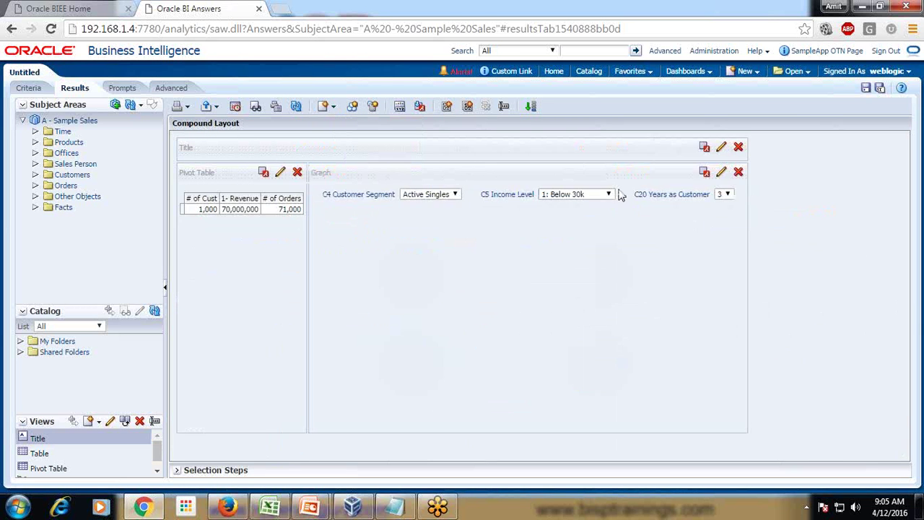
# - Edit the pie graph layout, excluding C50 Region from the slices and trying to exclude Measure Labels from the pies
pyautogui.click(722, 173)
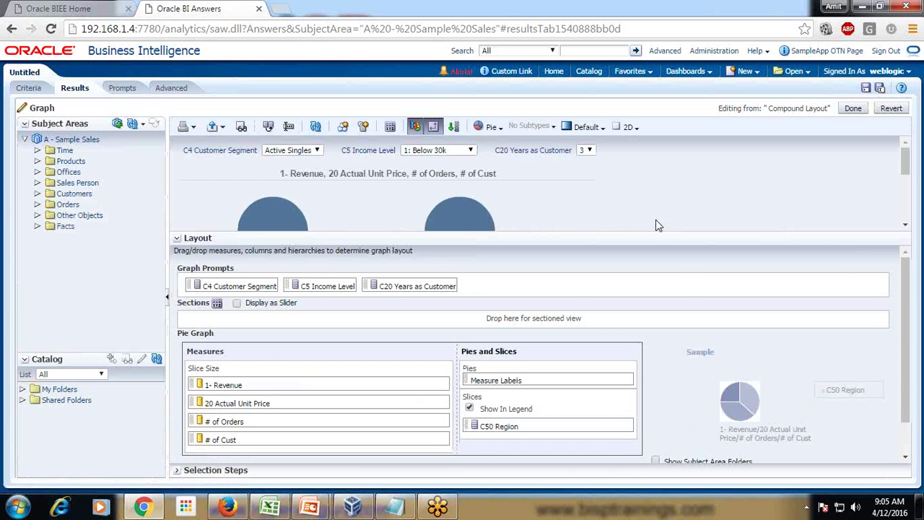
pyautogui.scroll(-1, 685, 276)
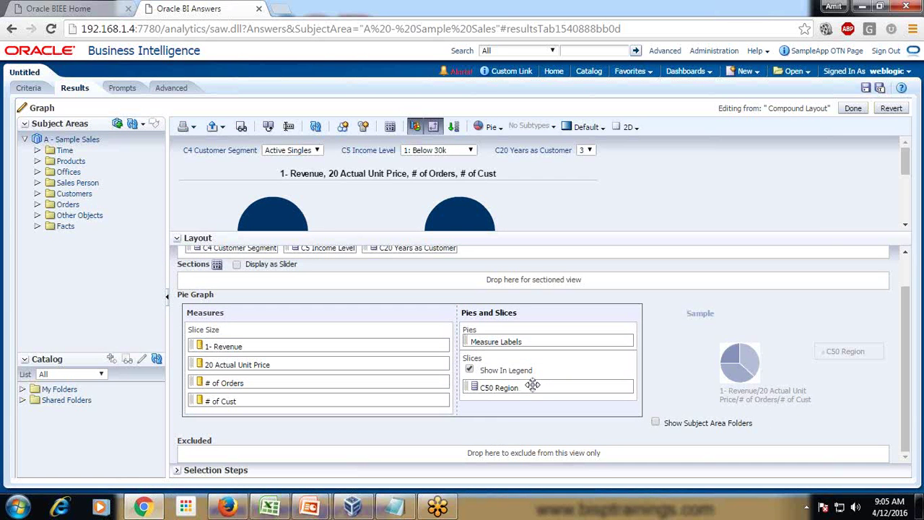
pyautogui.moveTo(514, 384); pyautogui.dragTo(318, 447)
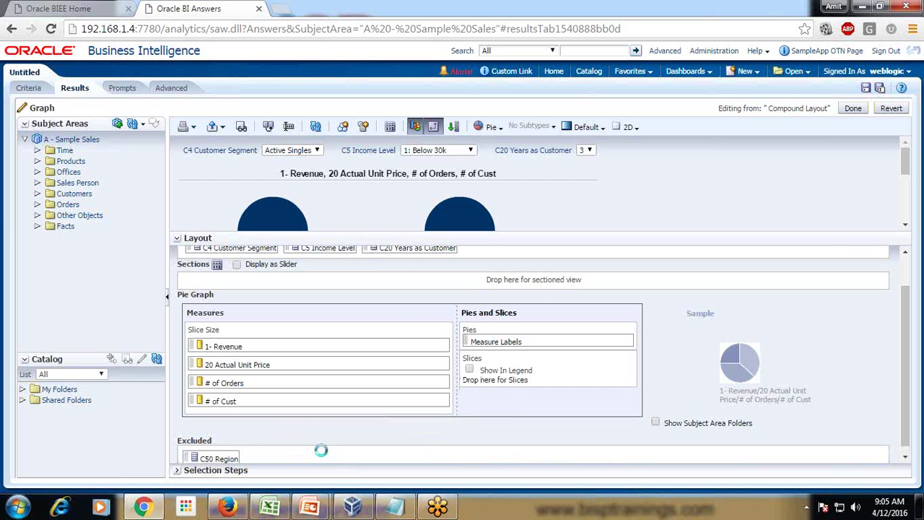
pyautogui.moveTo(498, 346); pyautogui.dragTo(276, 444)
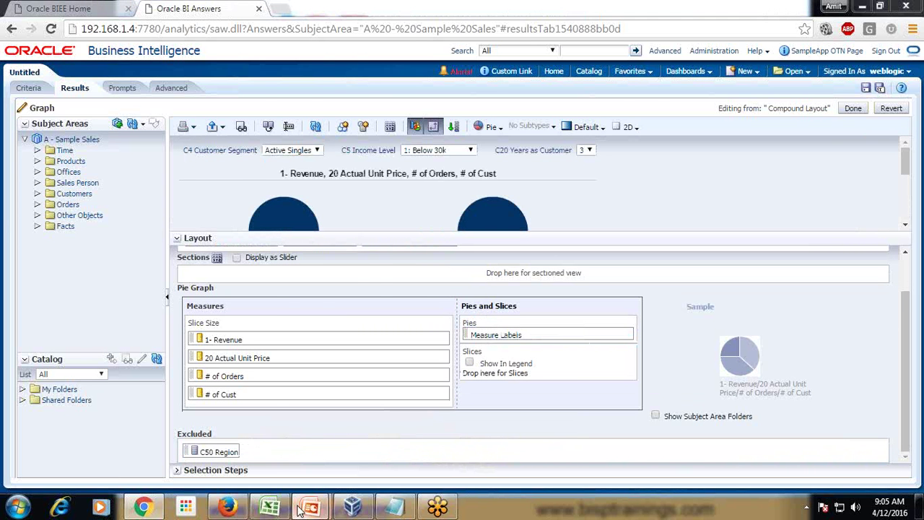
# - Check the Step#2 pivot summary slide in PowerPoint and return to the graph editor in the browser
pyautogui.moveTo(310, 505)
pyautogui.click(364, 464)
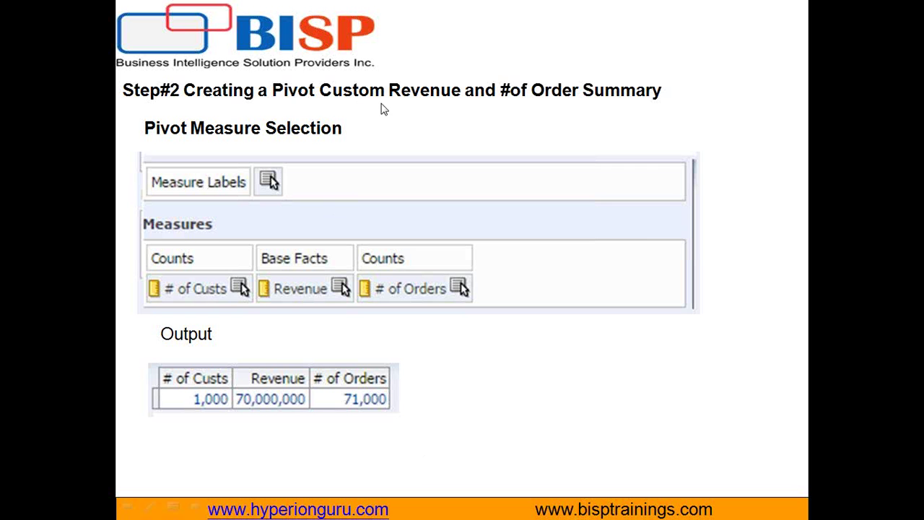
pyautogui.click(752, 137)
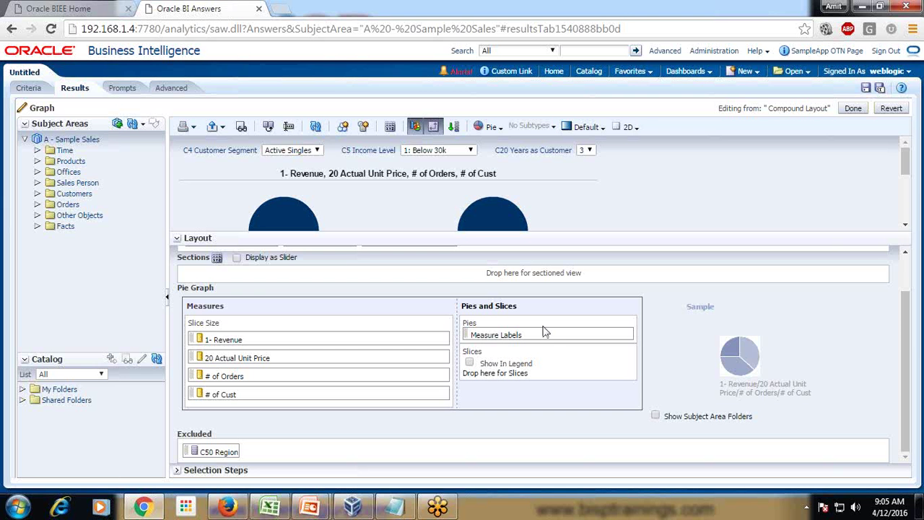
# - Exclude # of Orders, 20 Actual Unit Price and 1- Revenue from the pie graph, keeping # of Cust as the slice size
pyautogui.moveTo(245, 376); pyautogui.dragTo(273, 452)
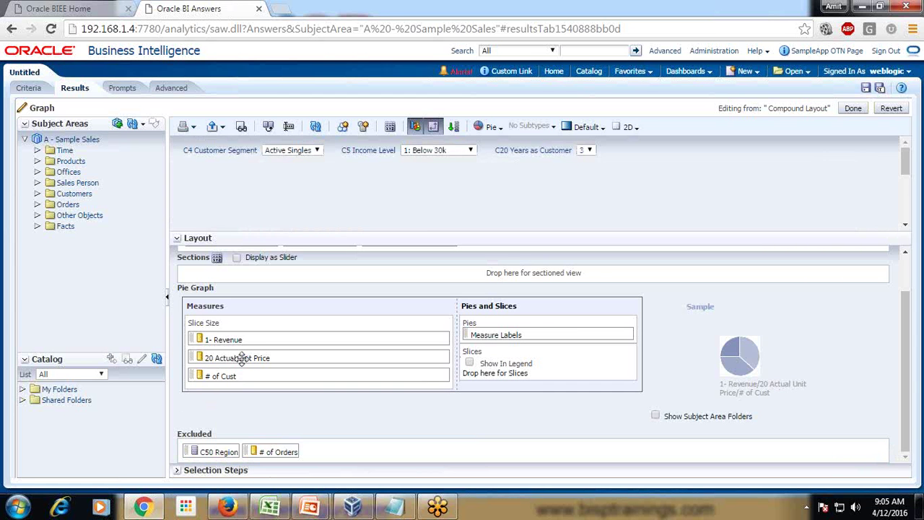
pyautogui.moveTo(241, 356); pyautogui.dragTo(292, 452)
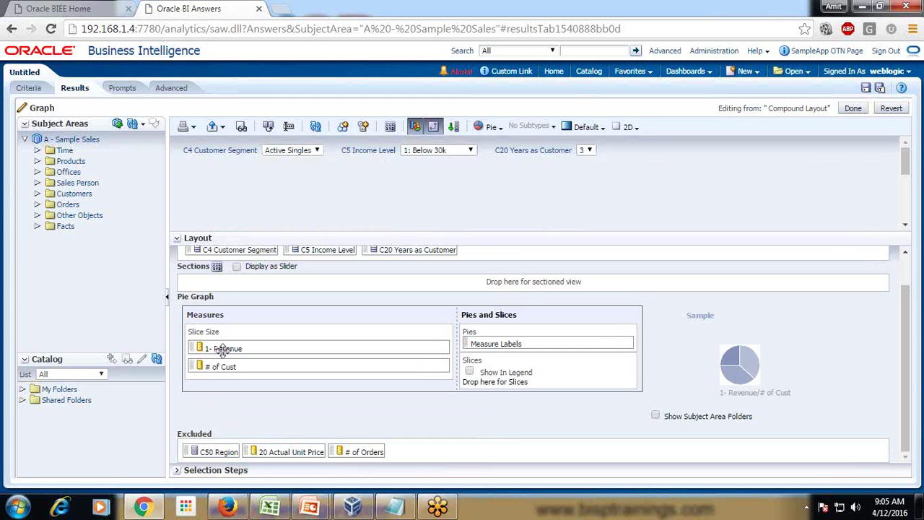
pyautogui.moveTo(223, 349); pyautogui.dragTo(368, 439)
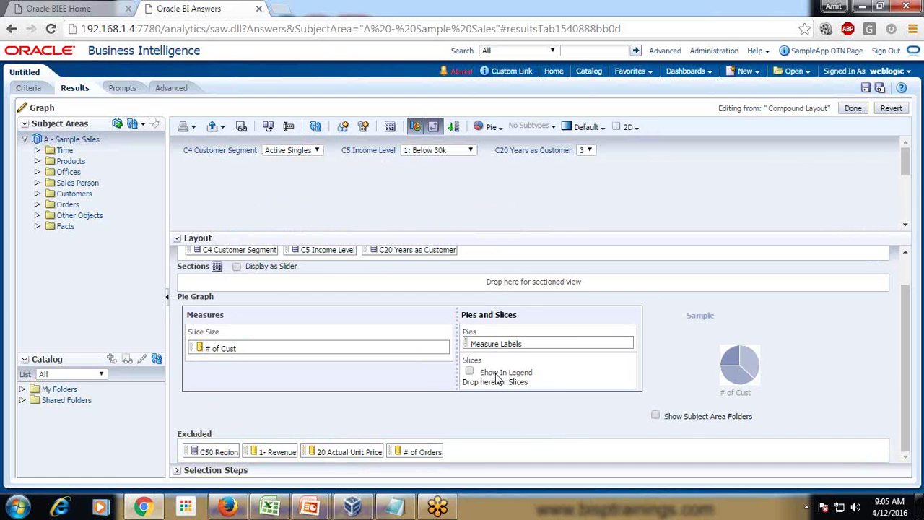
# - Slice the pie graph by C4 Customer Segment, exclude C5 Income Level and C20 Years as Customer, and finish editing the graph
pyautogui.moveTo(265, 283); pyautogui.dragTo(495, 406)
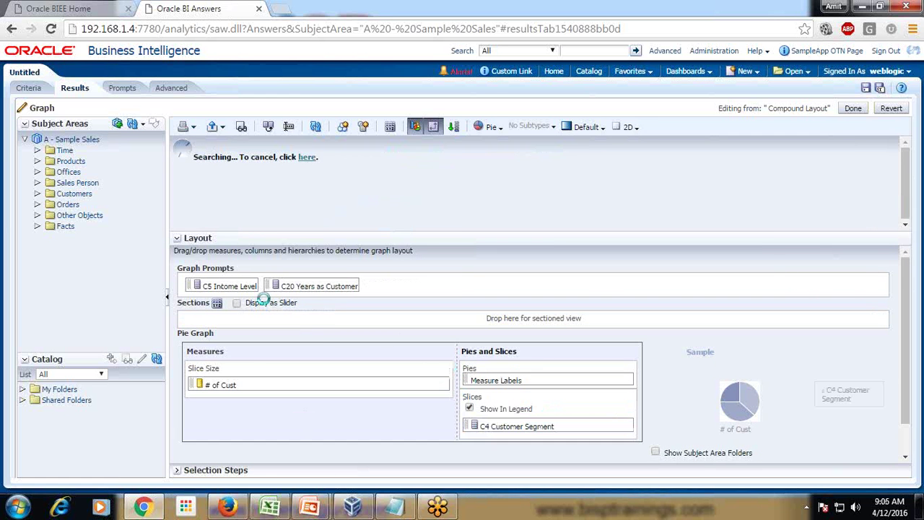
pyautogui.moveTo(231, 285); pyautogui.dragTo(217, 452)
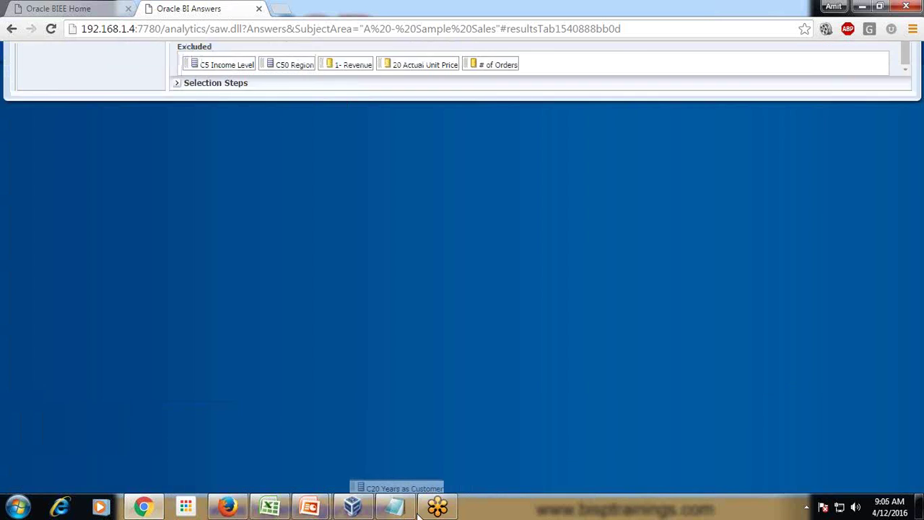
pyautogui.moveTo(252, 286); pyautogui.dragTo(534, 453)
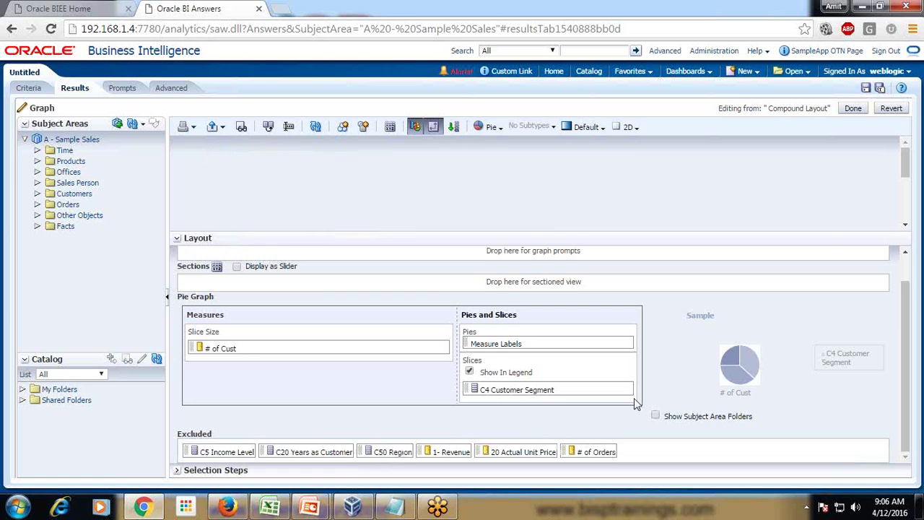
pyautogui.click(852, 108)
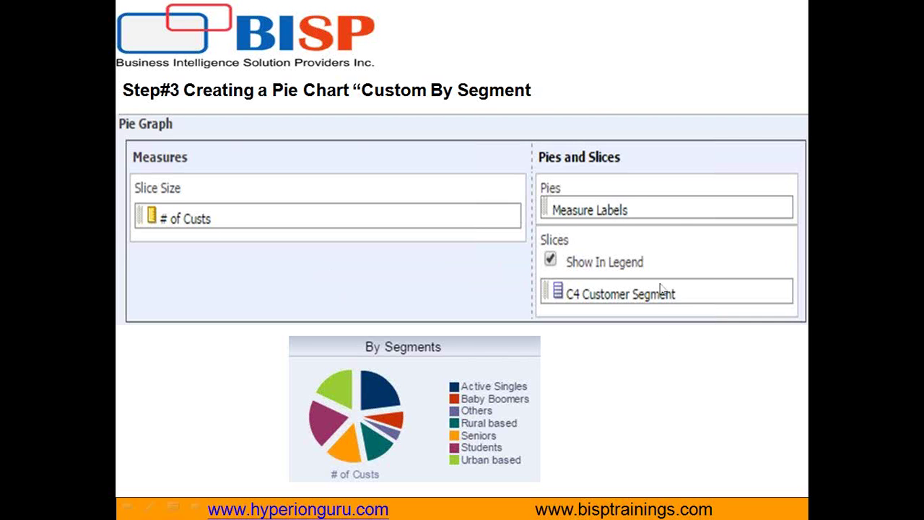
# - Reopen the pie graph, replace C4 Customer Segment with C20 Years as Customer in the slices, and finish editing
pyautogui.click(664, 339)
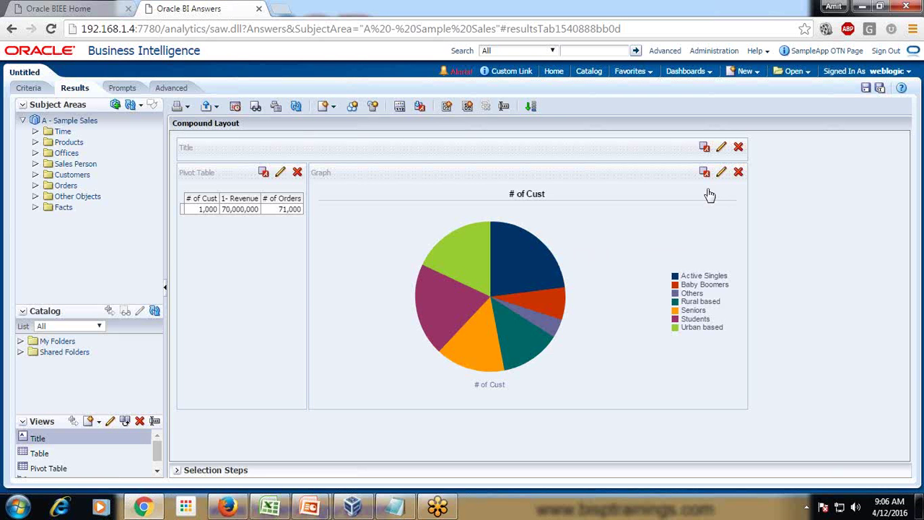
pyautogui.click(721, 172)
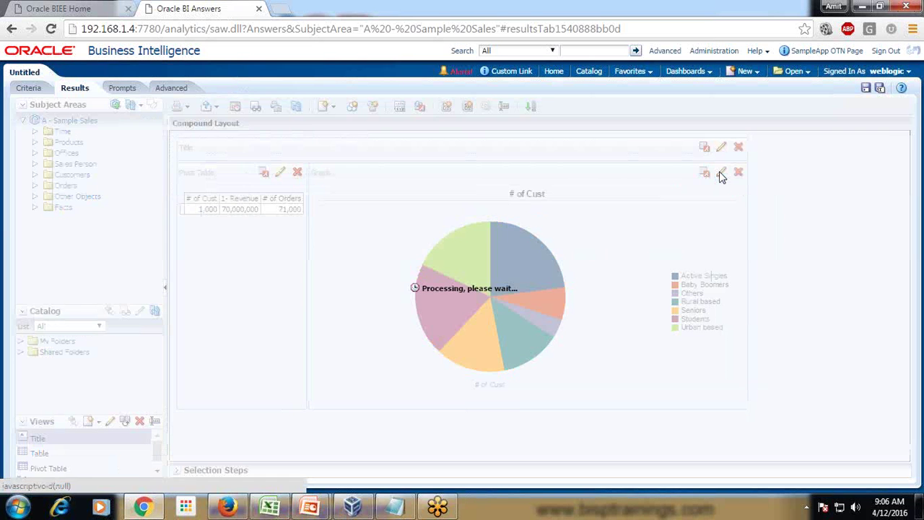
pyautogui.scroll(-1, 591, 361)
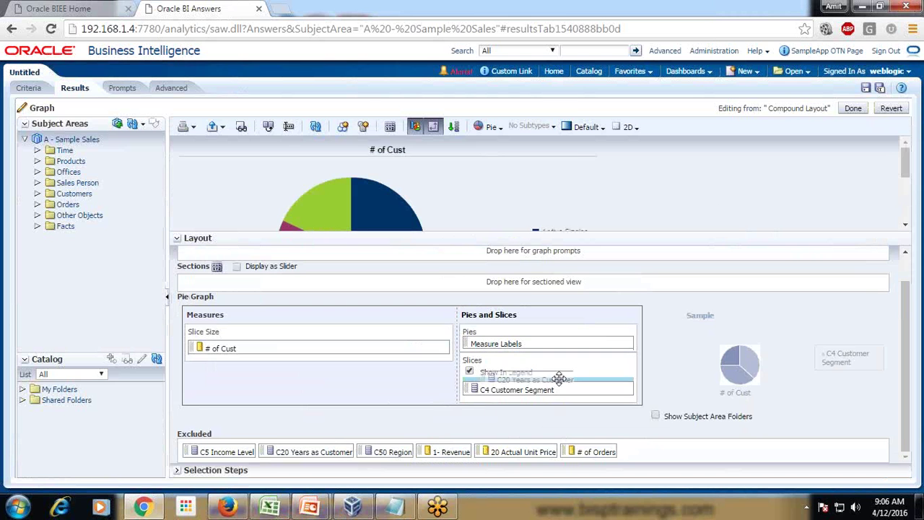
pyautogui.moveTo(563, 387); pyautogui.dragTo(434, 445)
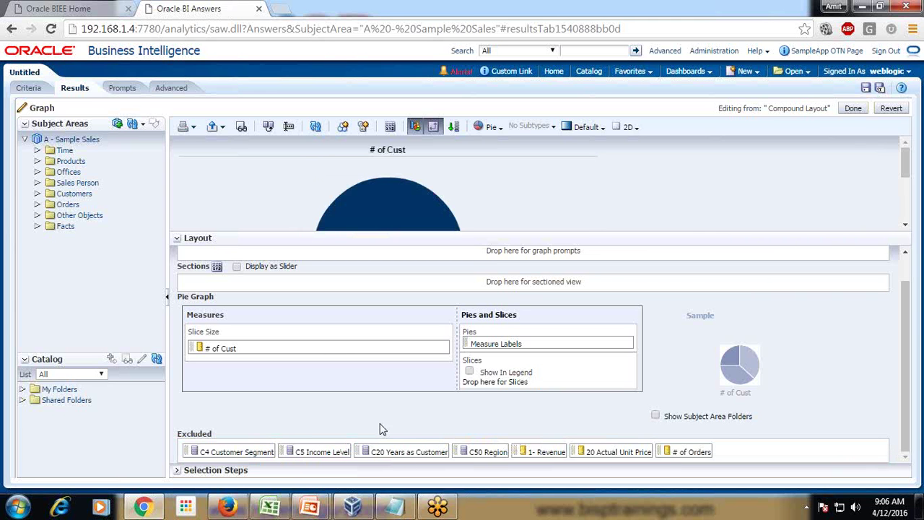
pyautogui.moveTo(401, 455); pyautogui.dragTo(498, 370)
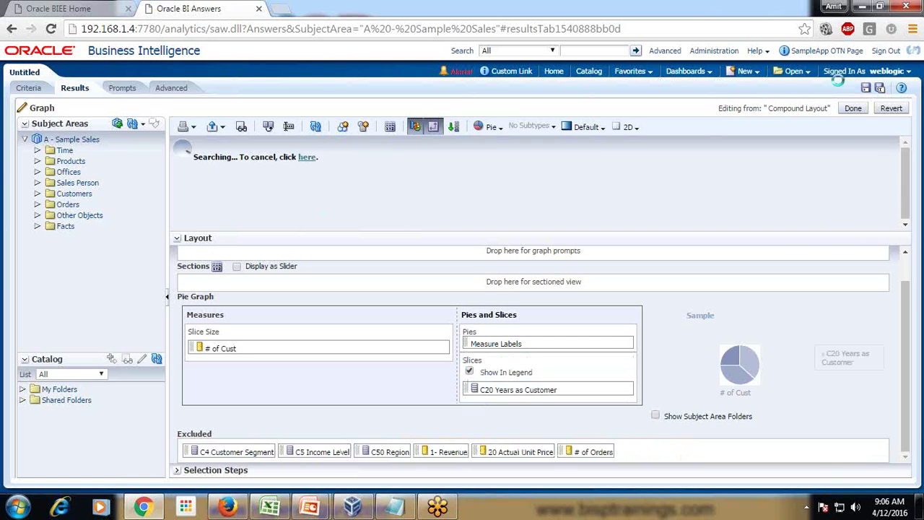
pyautogui.click(853, 108)
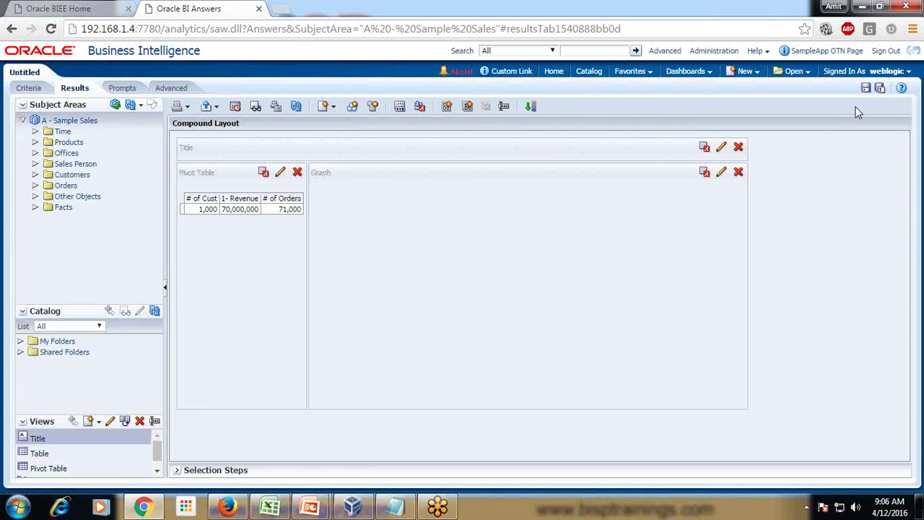
# - Add a second pie graph view to the compound layout
pyautogui.moveTo(554, 296)
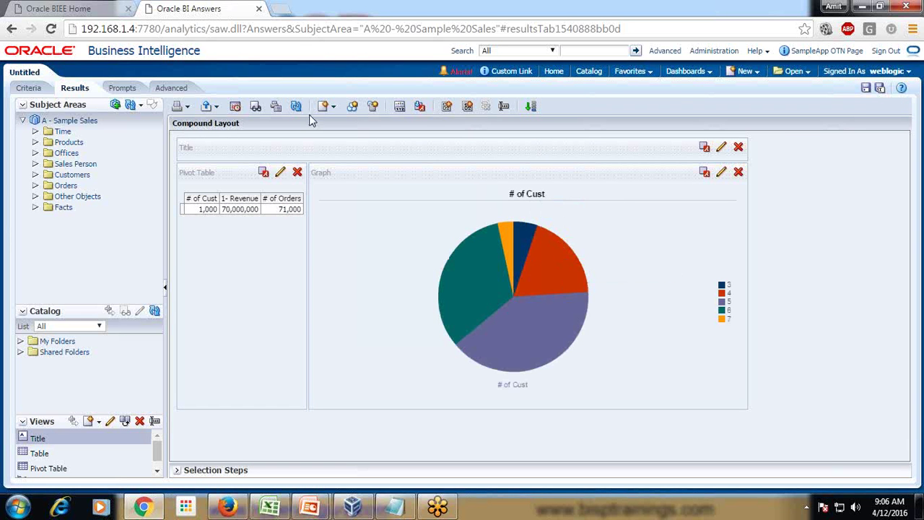
pyautogui.click(334, 107)
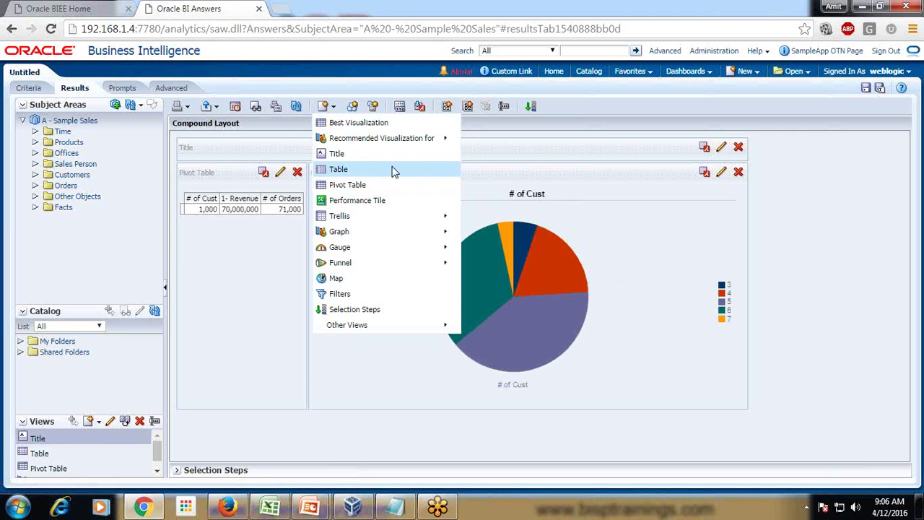
pyautogui.moveTo(388, 237)
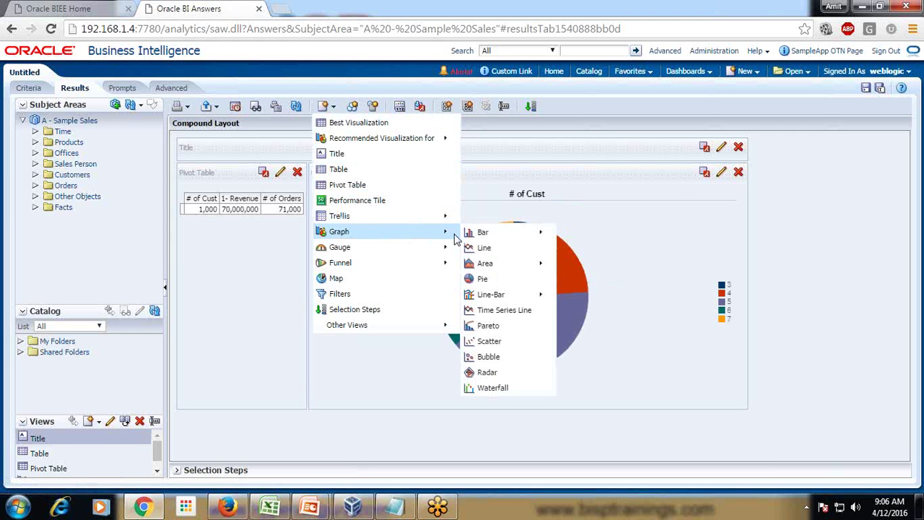
pyautogui.click(497, 280)
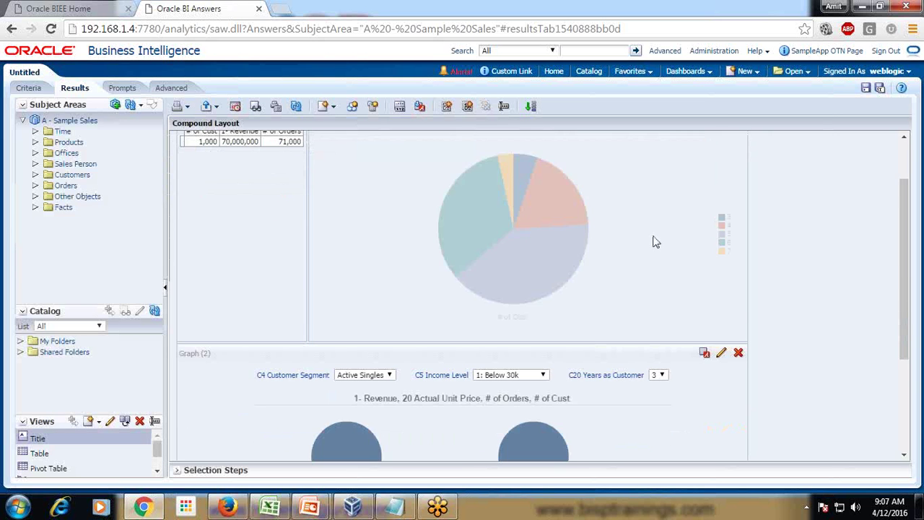
# - Edit the second pie graph and exclude # of Orders, 20 Actual Unit Price and 1- Revenue, keeping # of Cust
pyautogui.scroll(1, 652, 242)
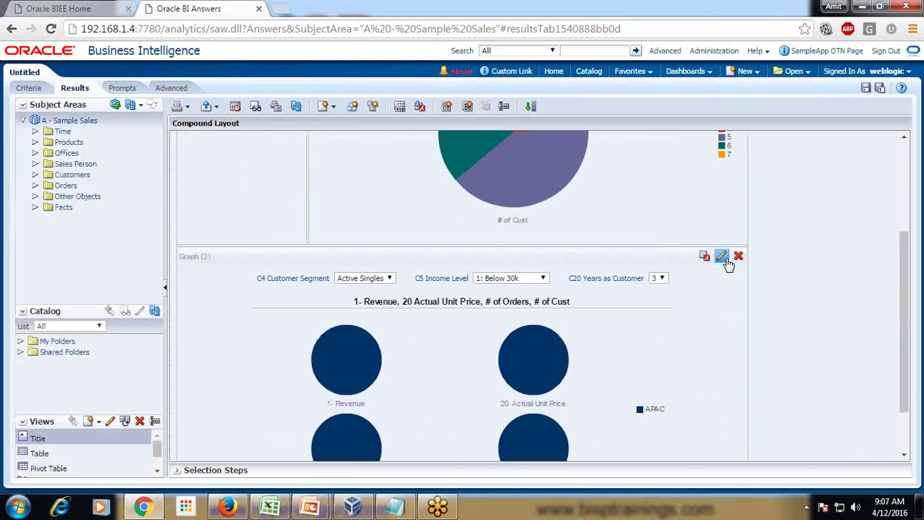
pyautogui.scroll(-1, 724, 260)
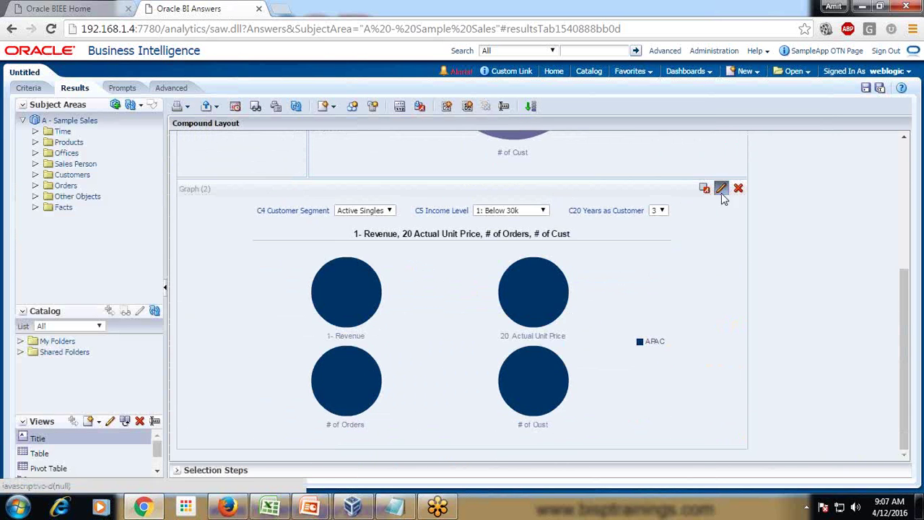
pyautogui.click(721, 189)
pyautogui.scroll(-1, 667, 336)
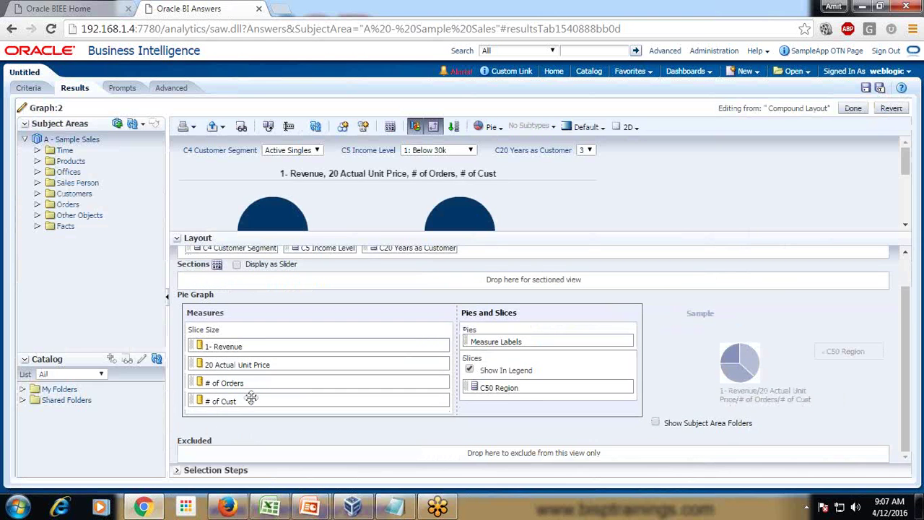
pyautogui.moveTo(245, 383); pyautogui.dragTo(225, 457)
pyautogui.moveTo(255, 364); pyautogui.dragTo(247, 454)
pyautogui.moveTo(243, 346); pyautogui.dragTo(217, 452)
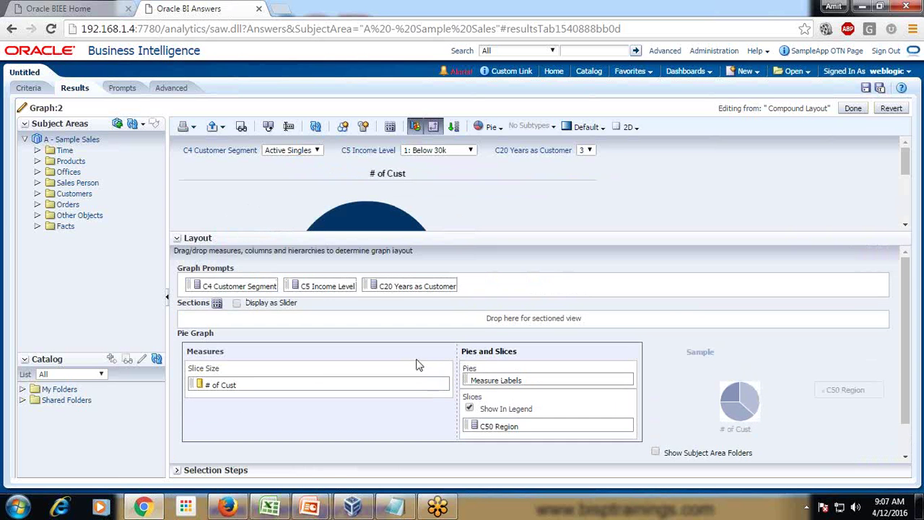
# - Slice the second pie graph by C5 Income Level, excluding C50 Region, C20 Years as Customer and C4 Customer Segment
pyautogui.scroll(-1, 417, 364)
pyautogui.scroll(1, 356, 327)
pyautogui.moveTo(327, 285); pyautogui.dragTo(497, 408)
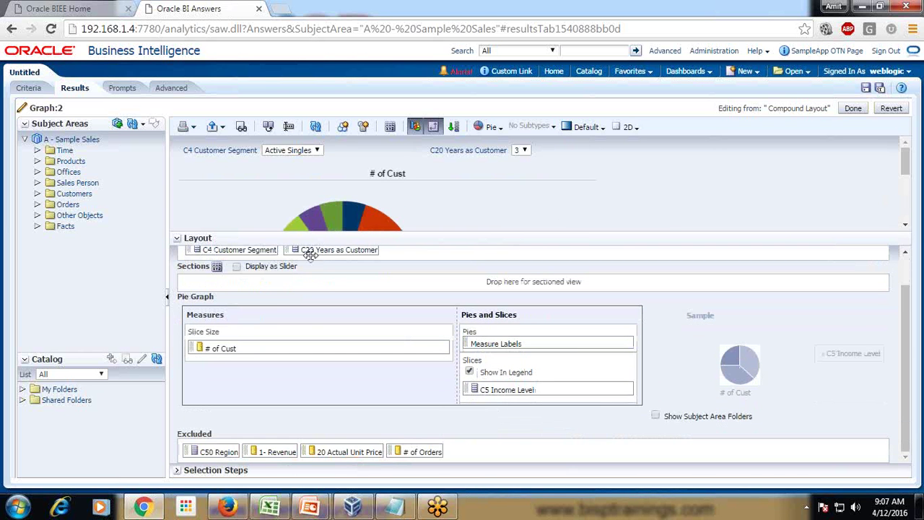
pyautogui.scroll(1, 310, 249)
pyautogui.scroll(-1, 310, 249)
pyautogui.moveTo(310, 249); pyautogui.dragTo(505, 451)
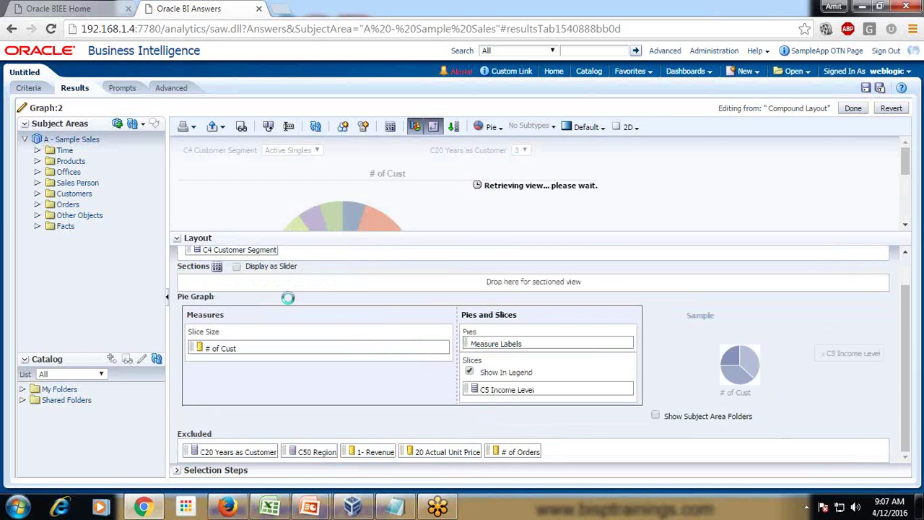
pyautogui.moveTo(247, 257); pyautogui.dragTo(556, 452)
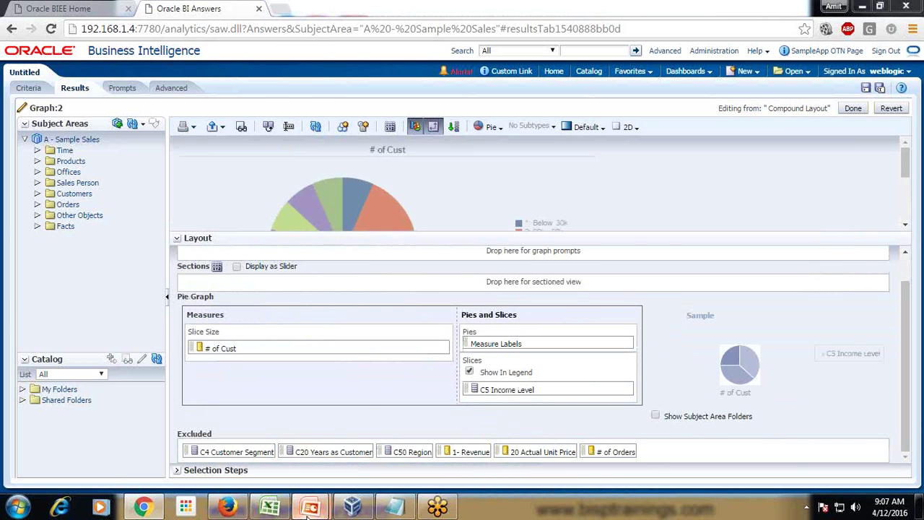
# - Check the Step#4 slide in PowerPoint, then in the browser replace C5 Income Level with C20 Years as Customer in the slices and finish editing
pyautogui.moveTo(310, 507)
pyautogui.click(395, 460)
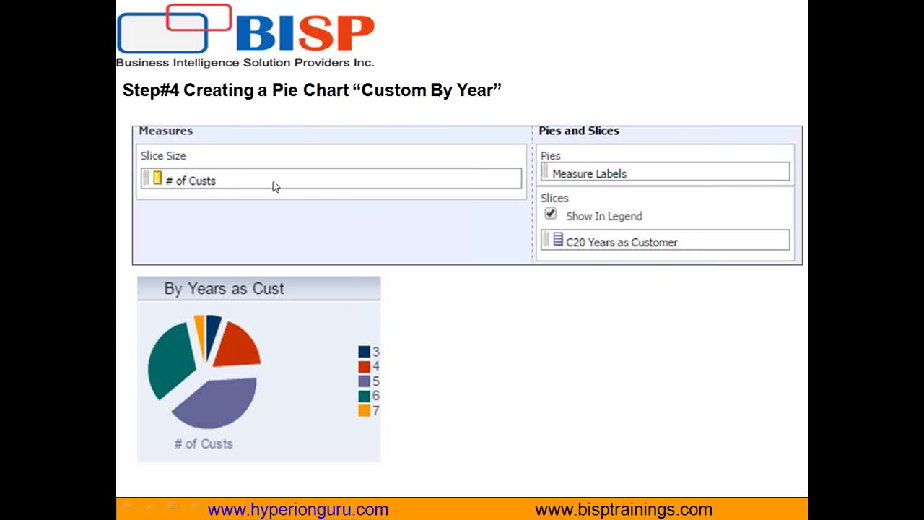
pyautogui.hotkey('alt', 'Tab')
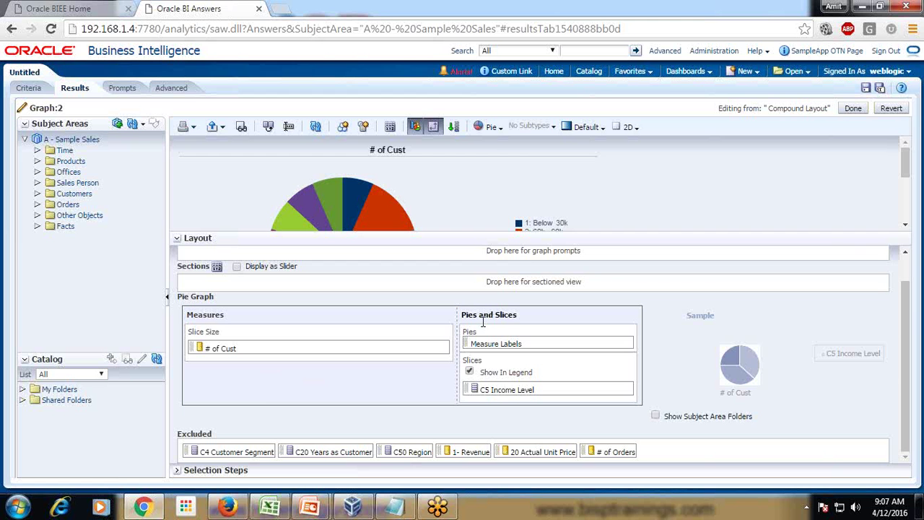
pyautogui.moveTo(497, 399); pyautogui.dragTo(505, 373)
pyautogui.click(853, 109)
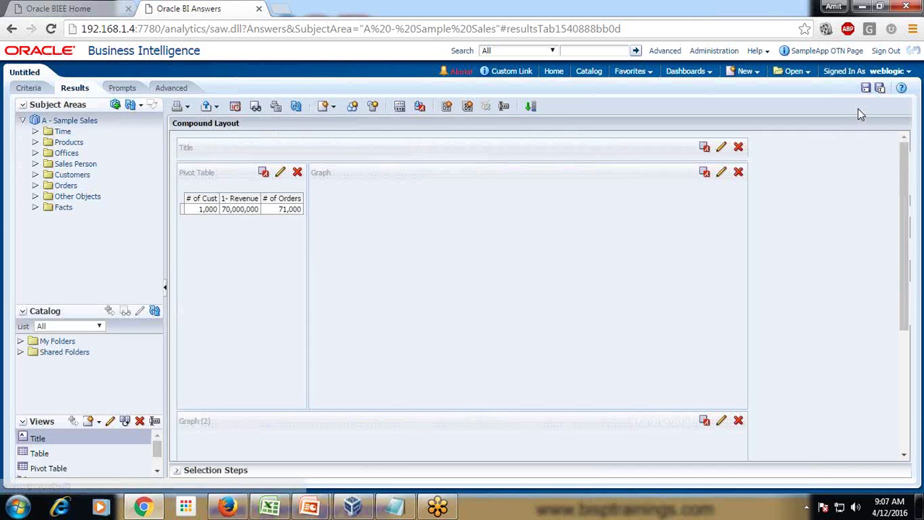
# - Move the second pie graph beside the first one in the compound layout
pyautogui.scroll(-3, 721, 289)
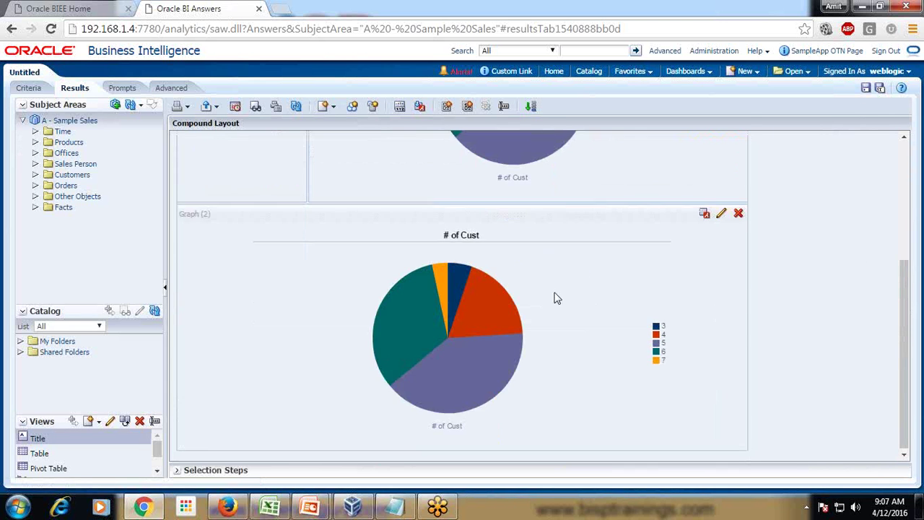
pyautogui.scroll(3, 477, 300)
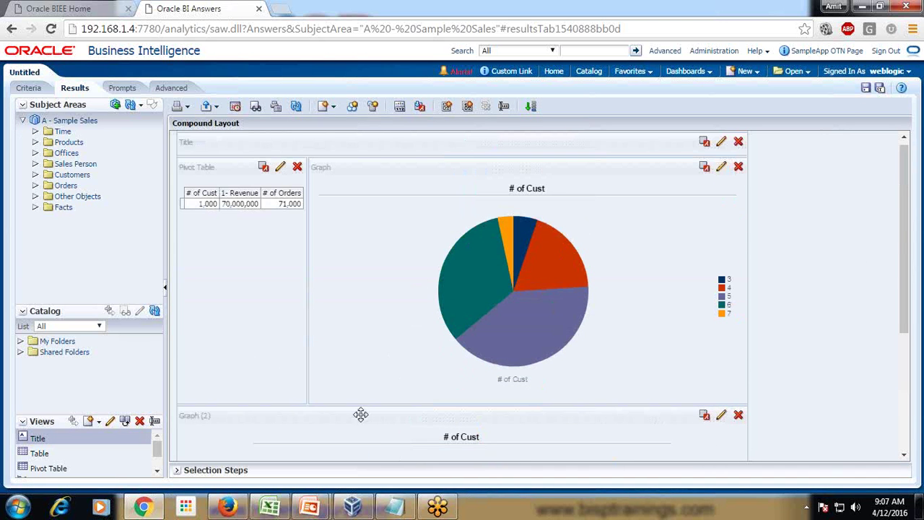
pyautogui.moveTo(361, 414); pyautogui.dragTo(730, 222)
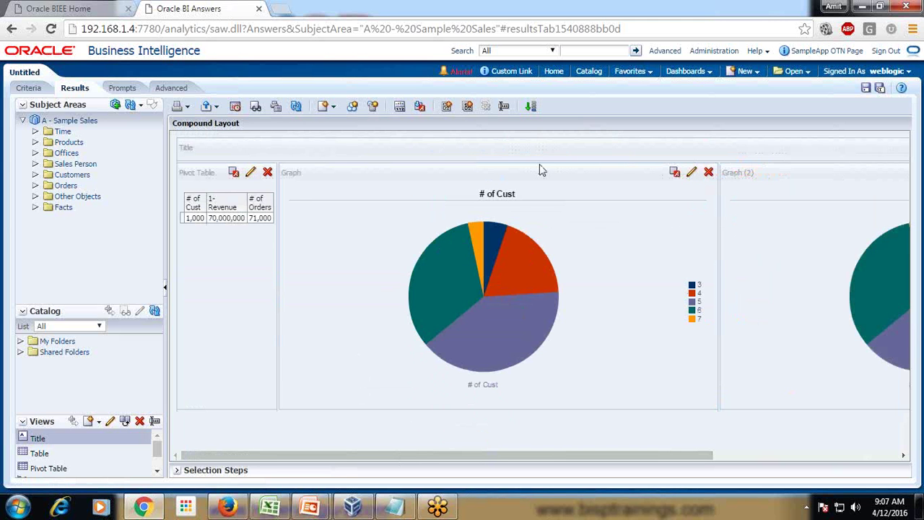
# - Set the first pie graph's canvas width to 300 pixels in its graph properties and finish editing
pyautogui.click(691, 172)
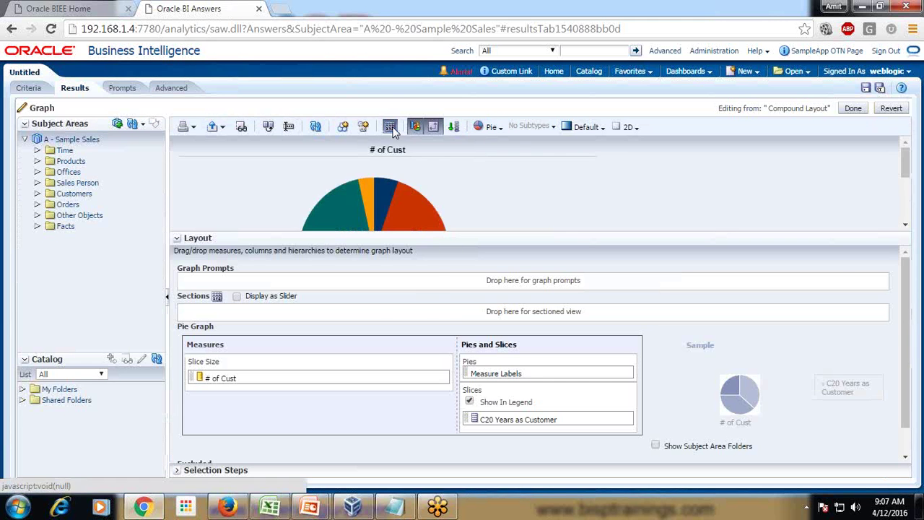
pyautogui.click(390, 126)
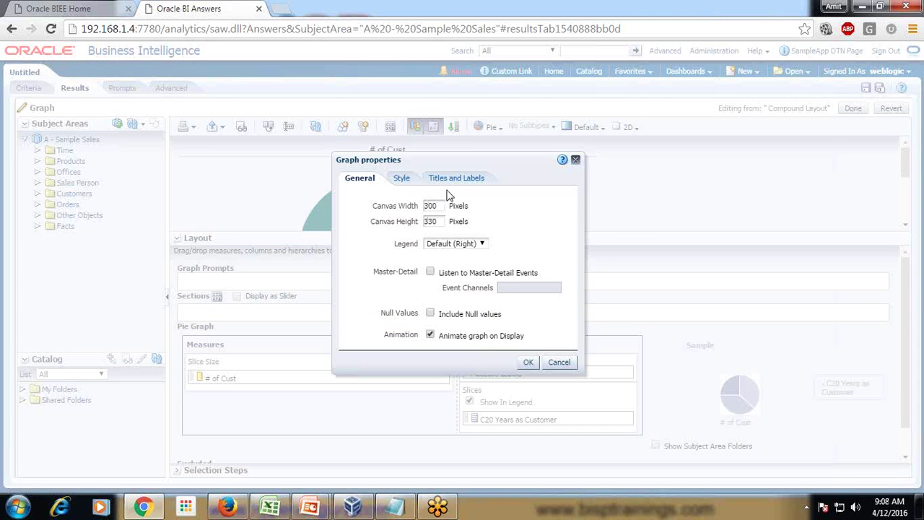
pyautogui.click(527, 361)
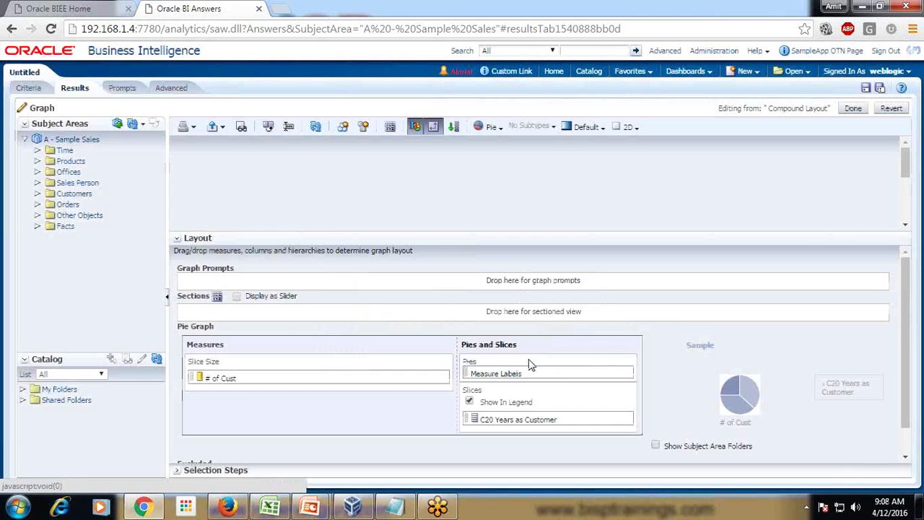
pyautogui.click(853, 108)
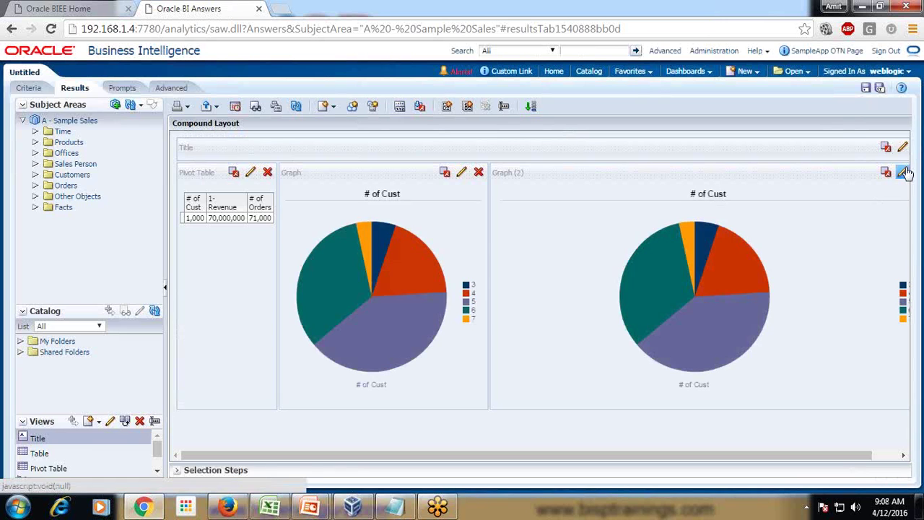
# - Set the second pie graph's canvas width to 300 pixels in its graph properties and finish editing
pyautogui.click(903, 172)
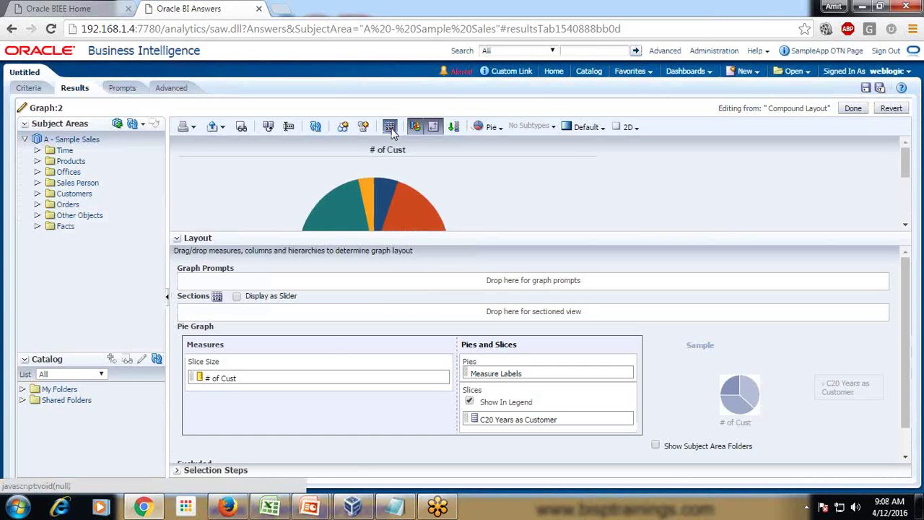
pyautogui.click(390, 126)
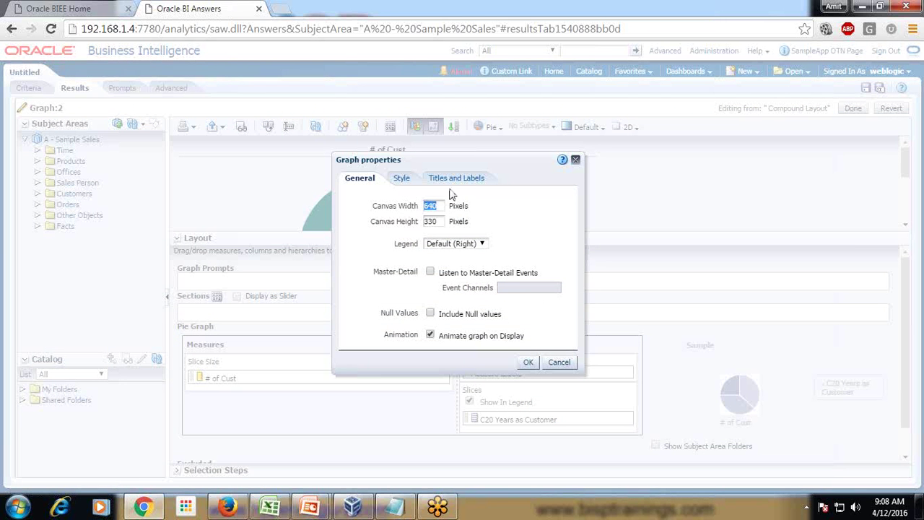
pyautogui.write('300')
pyautogui.click(531, 362)
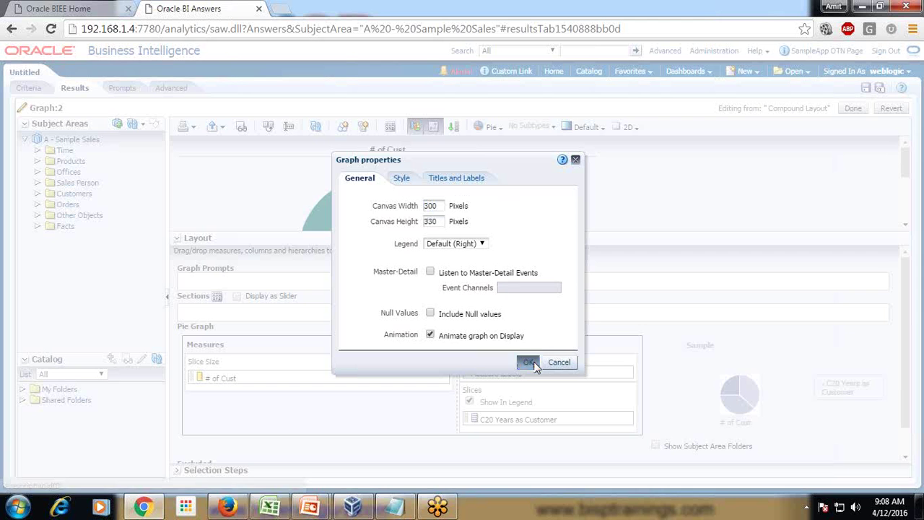
pyautogui.click(853, 108)
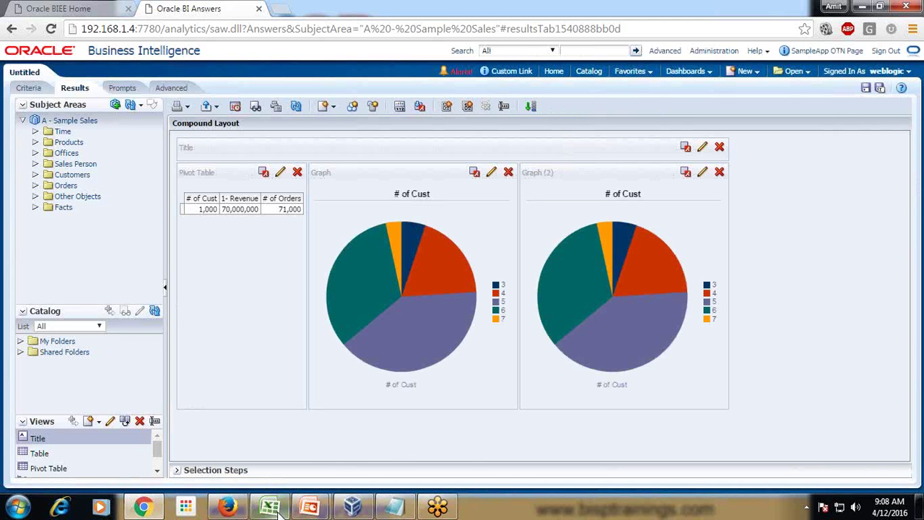
# - Switch to the PowerPoint slide show and review the Step#5 pie chart and Step#6 bubble chart slides
pyautogui.moveTo(324, 508)
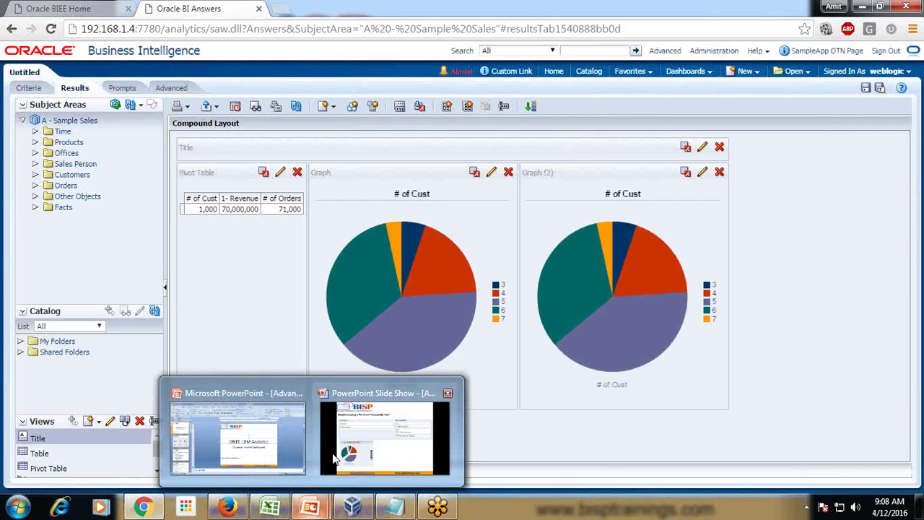
pyautogui.click(362, 455)
pyautogui.click(523, 347)
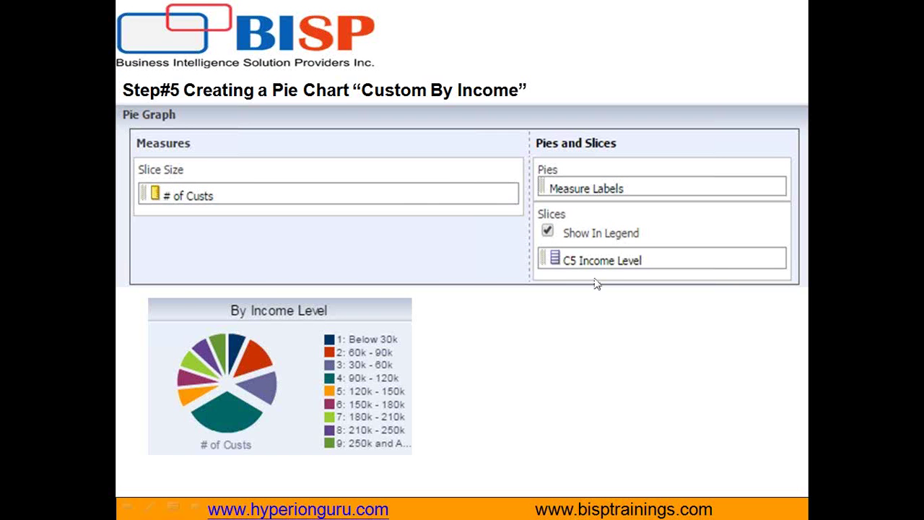
pyautogui.click(594, 306)
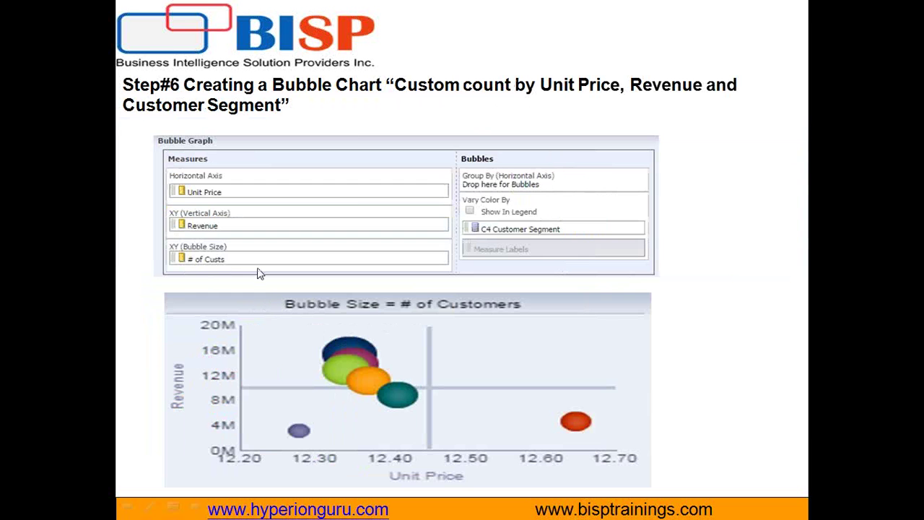
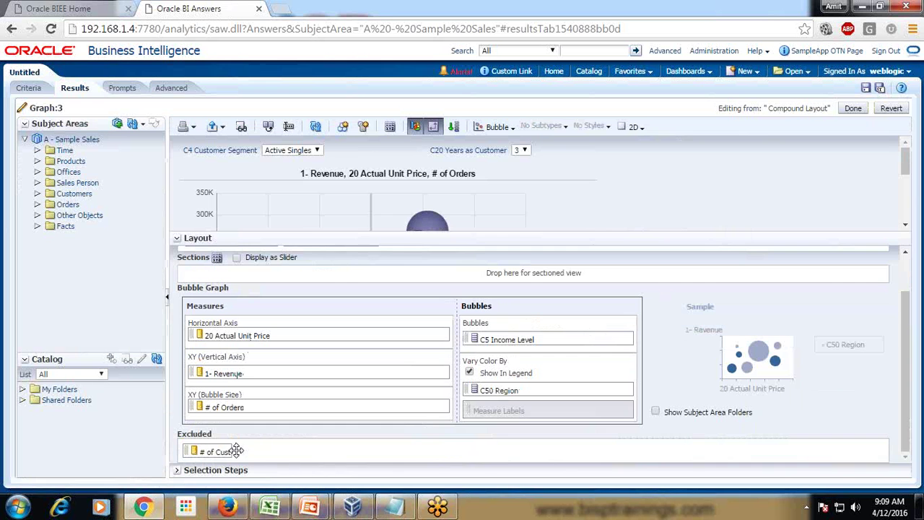
# - Try to use # of Cust as the bubble size measure, then check the Step#6 slide in PowerPoint and return to the browser
pyautogui.moveTo(235, 451); pyautogui.dragTo(222, 398)
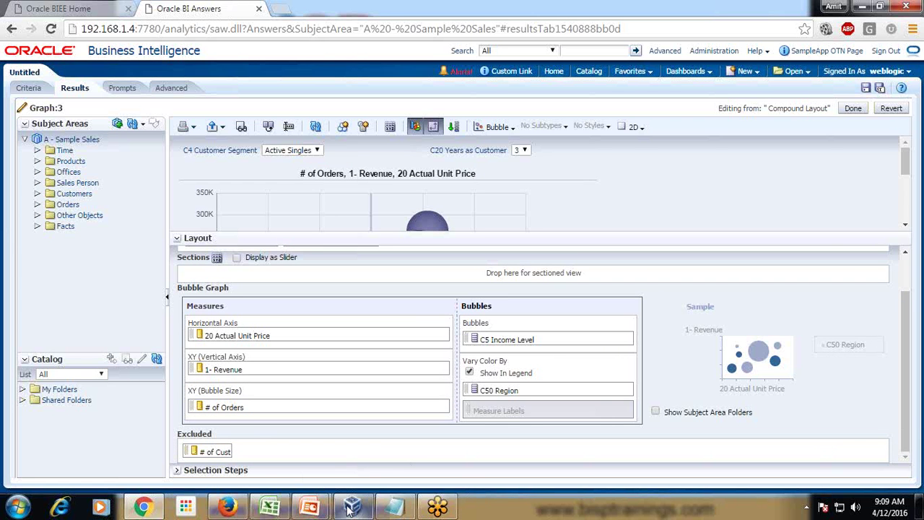
pyautogui.moveTo(319, 509)
pyautogui.click(336, 418)
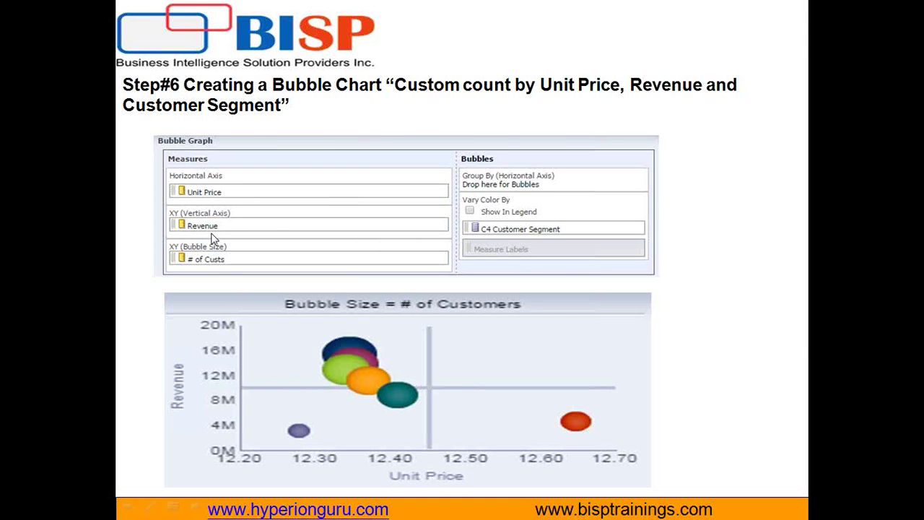
pyautogui.hotkey('alt', 'Tab')
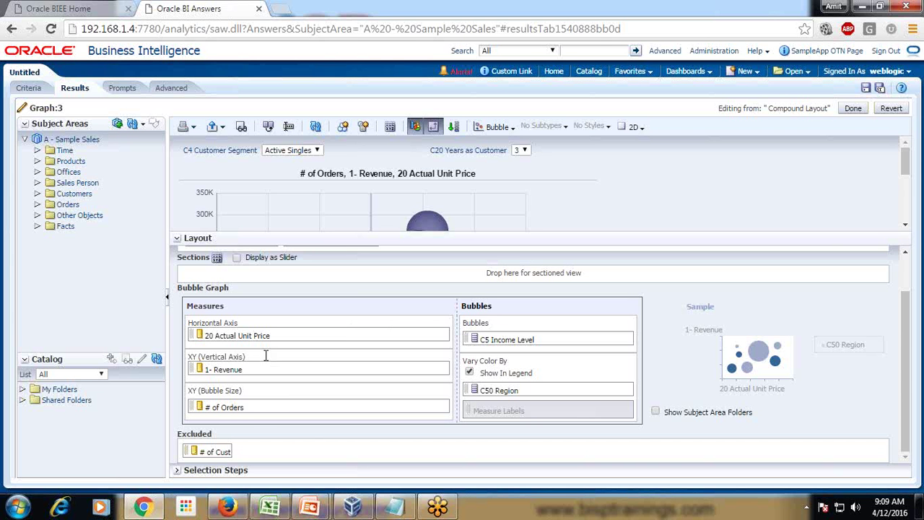
# - Move C4 Customer Segment and C20 Years as Customer from the bubble graph's prompts to Excluded and finish editing
pyautogui.scroll(2, 452, 390)
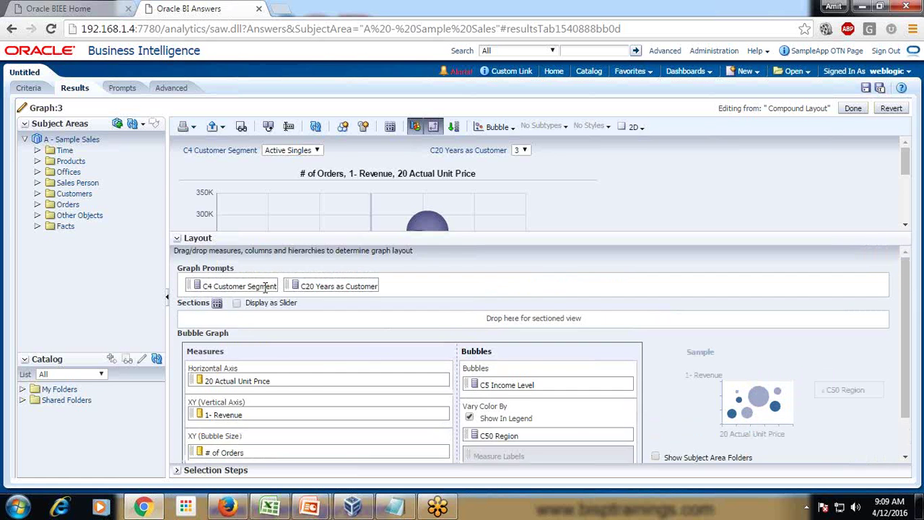
pyautogui.moveTo(262, 286); pyautogui.dragTo(354, 449)
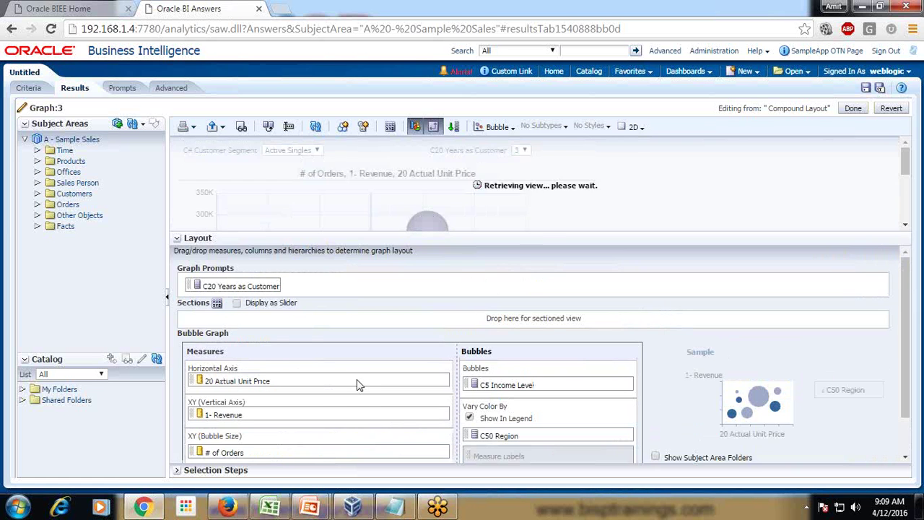
pyautogui.moveTo(252, 282); pyautogui.dragTo(404, 448)
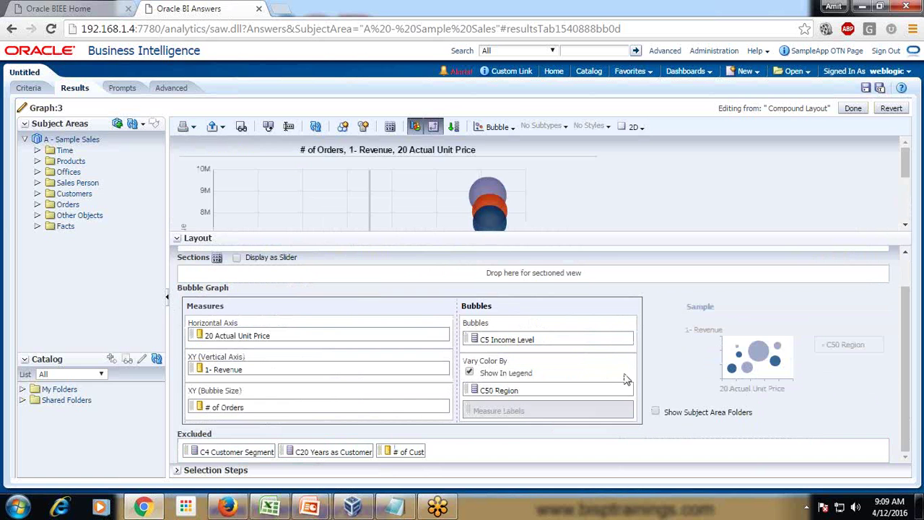
pyautogui.click(844, 107)
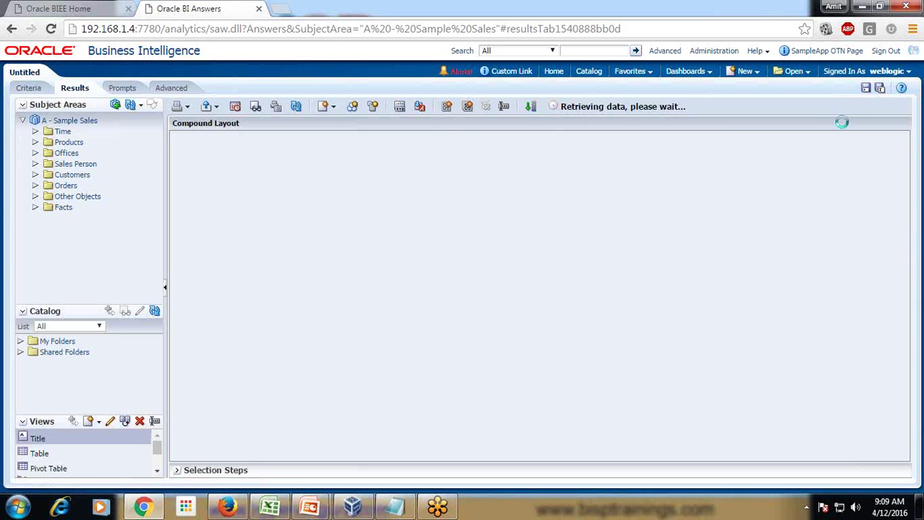
pyautogui.scroll(-3, 503, 307)
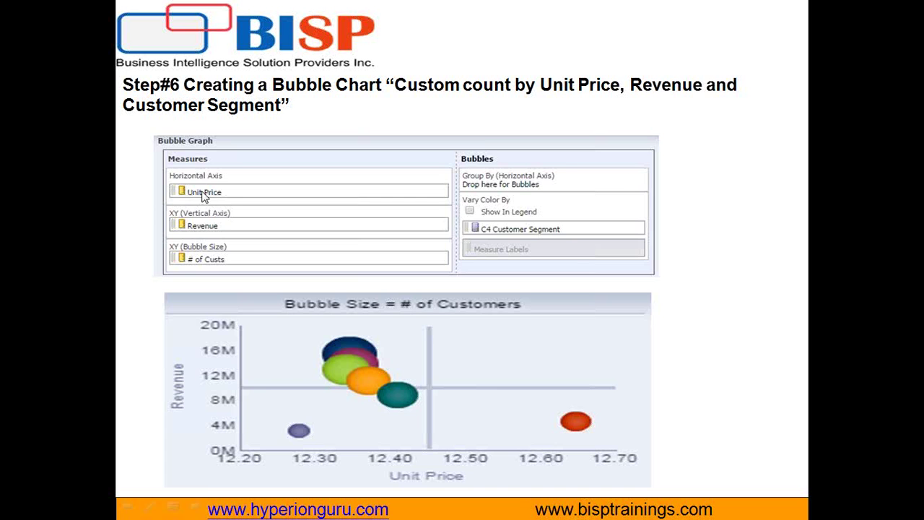
# - Review the Step#7 and Step#8 bubble chart slides in PowerPoint, end the slide show and switch back to the browser
pyautogui.click(678, 280)
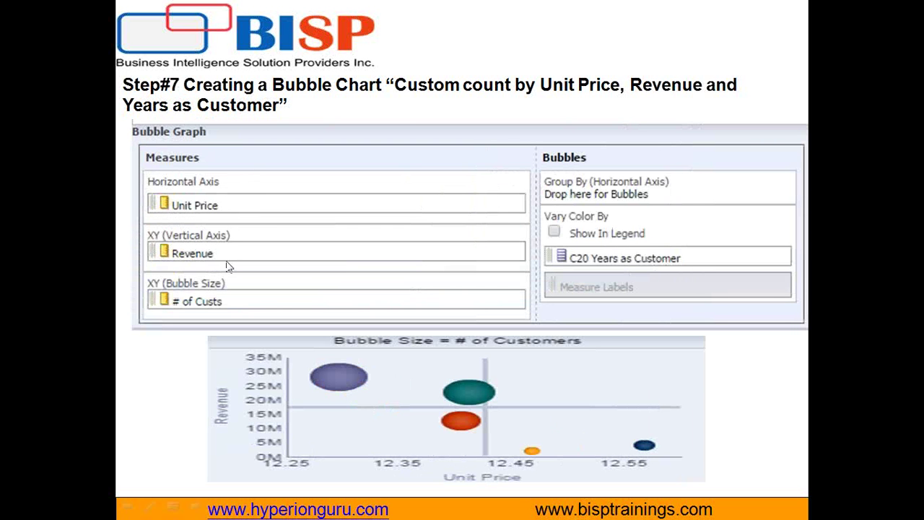
pyautogui.click(698, 279)
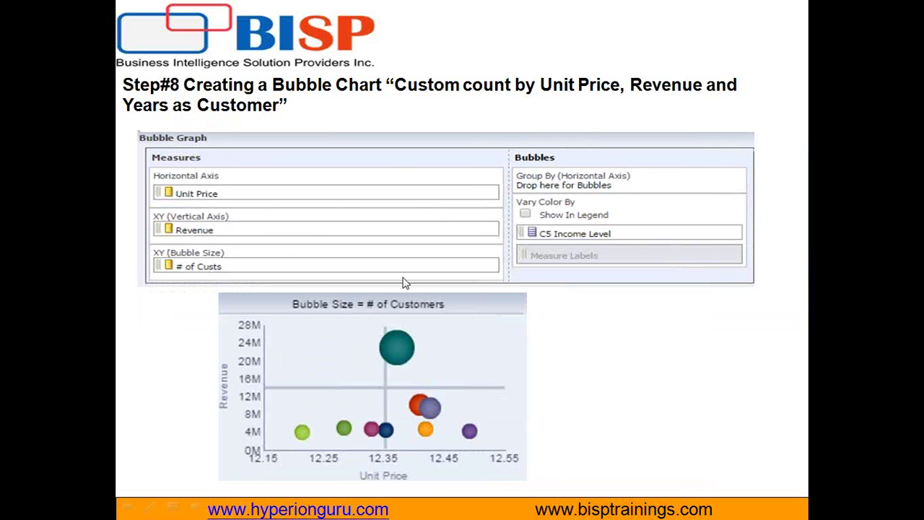
pyautogui.press('Escape')
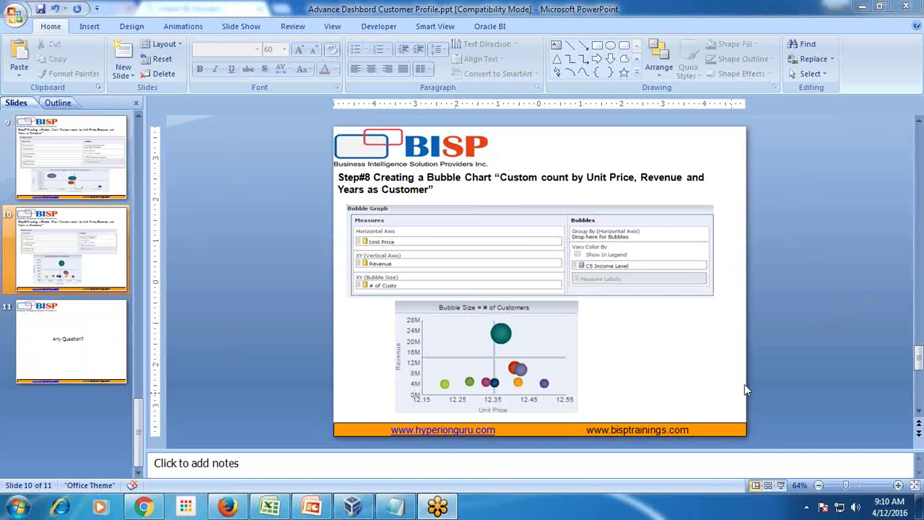
pyautogui.hotkey('alt', 'Tab')
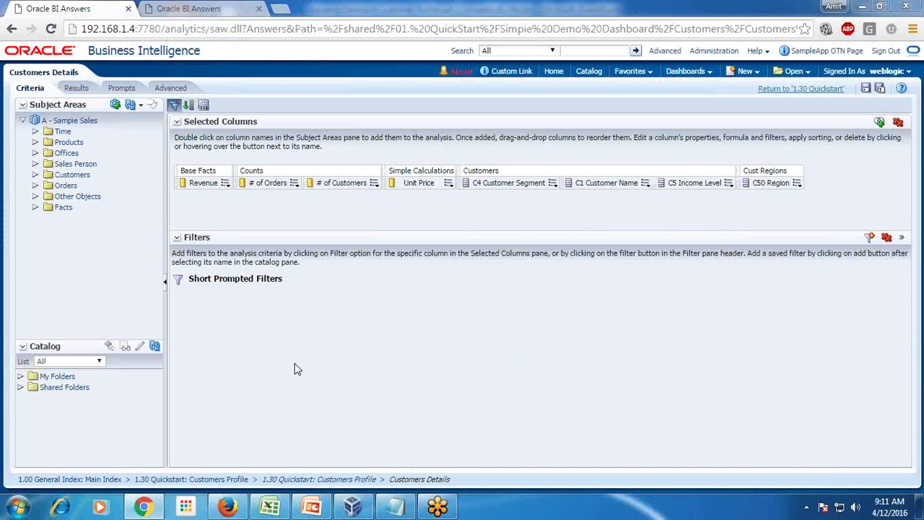
# - Examine the Customers Details analysis, comparing its selected columns with the pivot table and table in its results
pyautogui.click(77, 88)
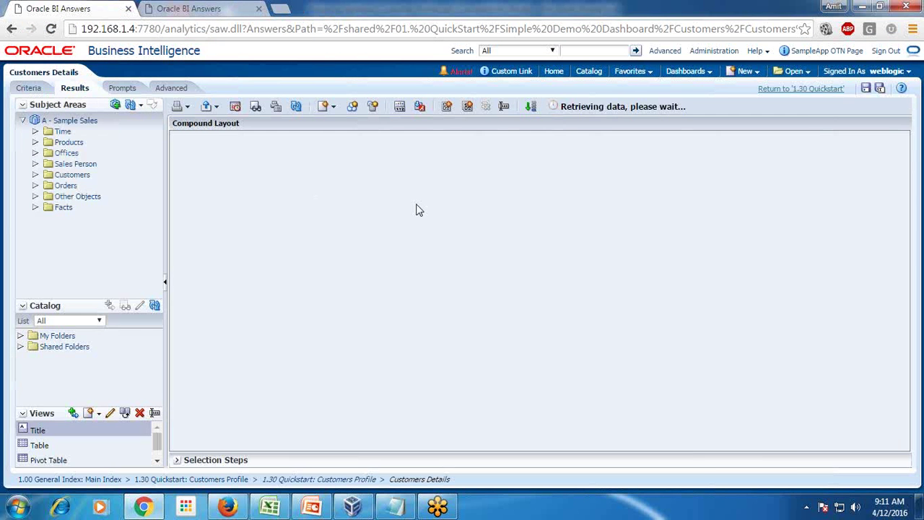
pyautogui.scroll(-3, 680, 202)
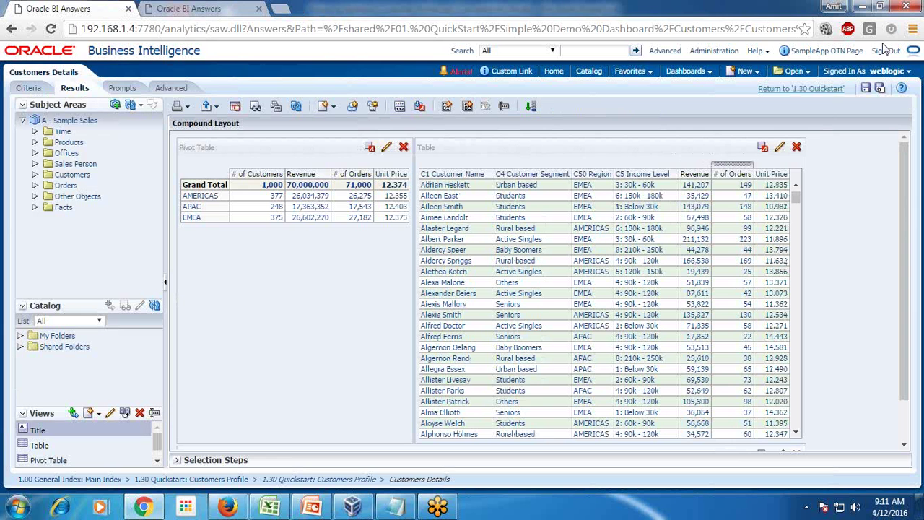
pyautogui.scroll(-2, 845, 268)
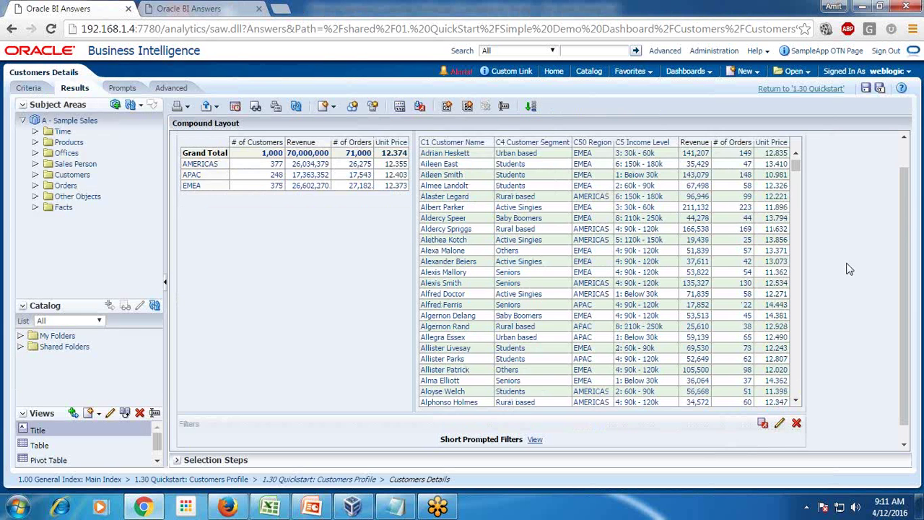
pyautogui.scroll(2, 845, 252)
pyautogui.click(28, 88)
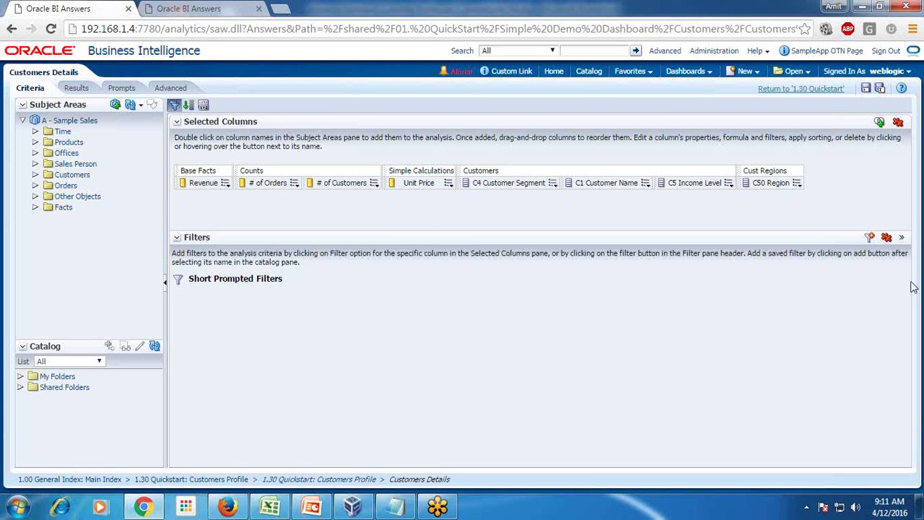
pyautogui.click(79, 90)
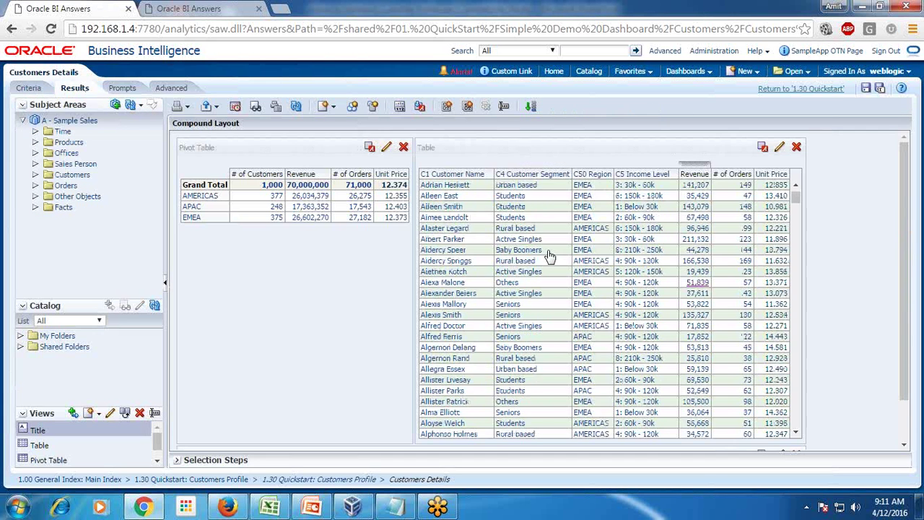
pyautogui.scroll(-5, 549, 256)
pyautogui.scroll(-2, 828, 312)
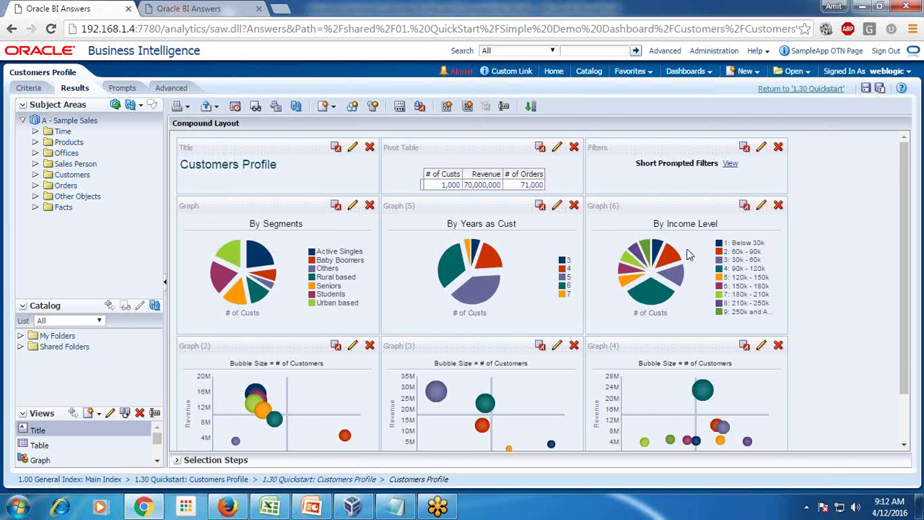
# - Examine the Customers Profile bubble graphs, check the Step#7 and Step#8 slides in PowerPoint, and return to the browser
pyautogui.scroll(-2, 531, 317)
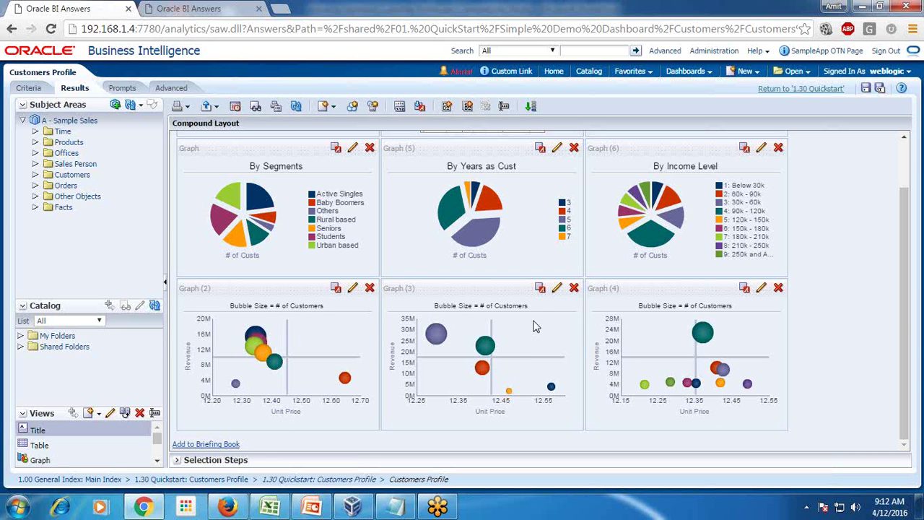
pyautogui.click(311, 507)
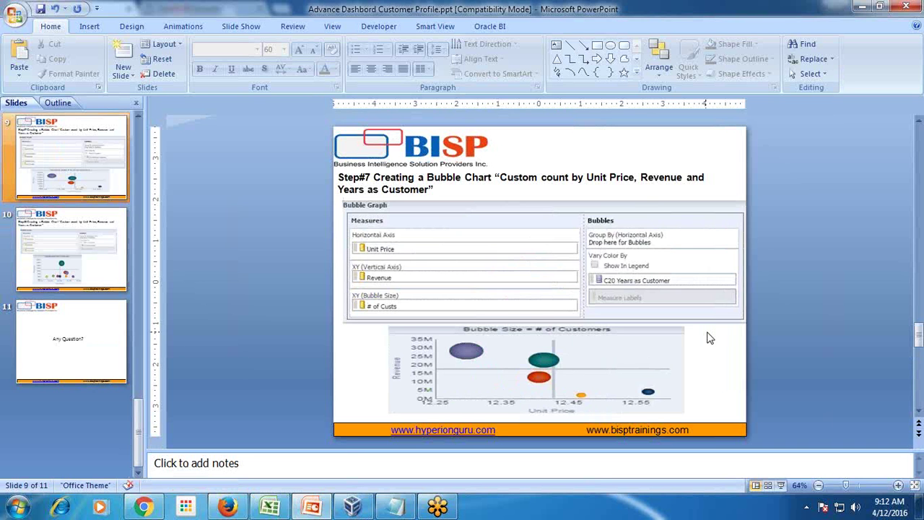
pyautogui.scroll(2, 707, 336)
pyautogui.scroll(-2, 707, 336)
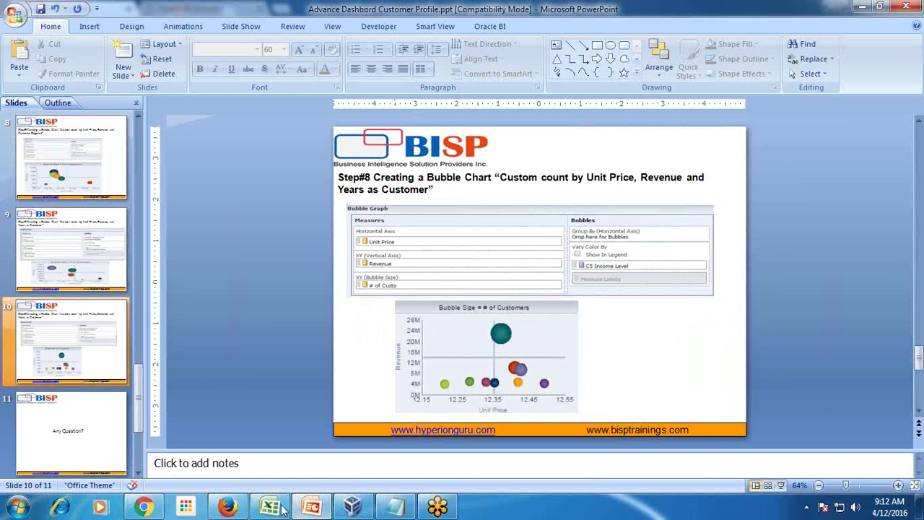
pyautogui.click(157, 507)
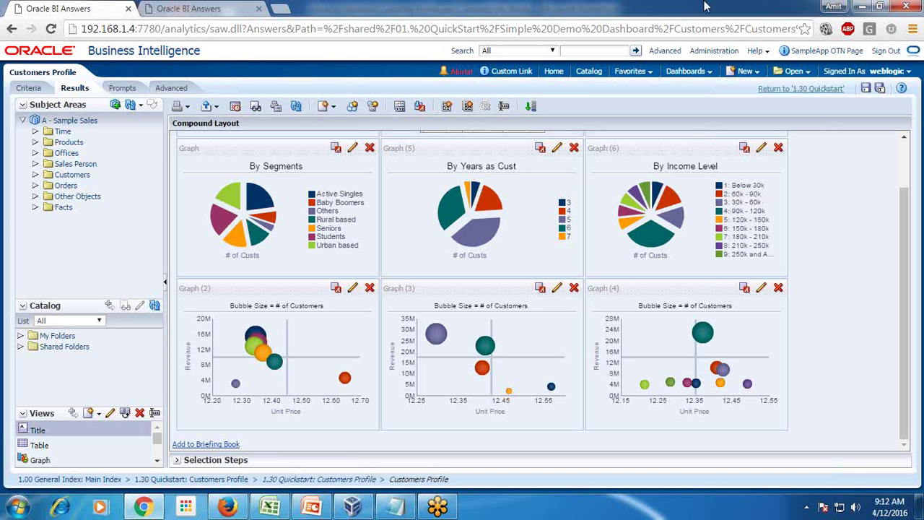
# - Open My Dashboard and put its page 1 into edit mode
pyautogui.click(706, 72)
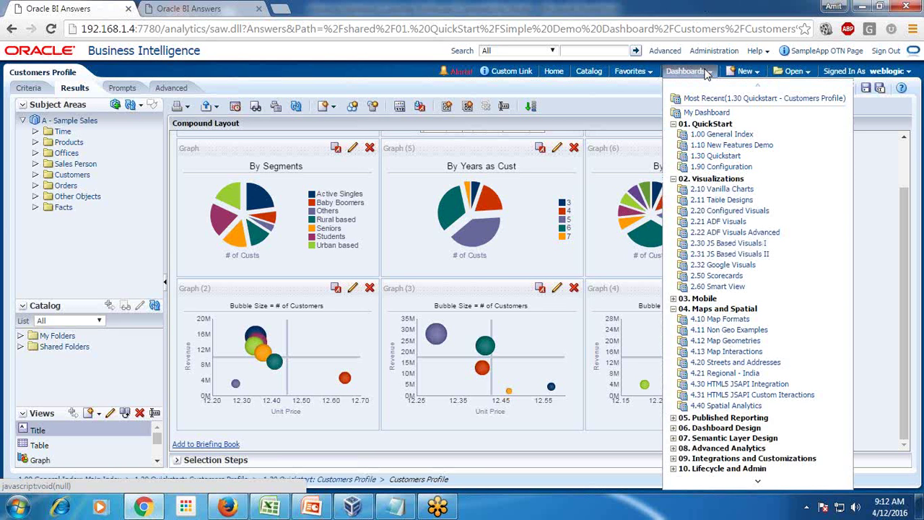
pyautogui.click(707, 113)
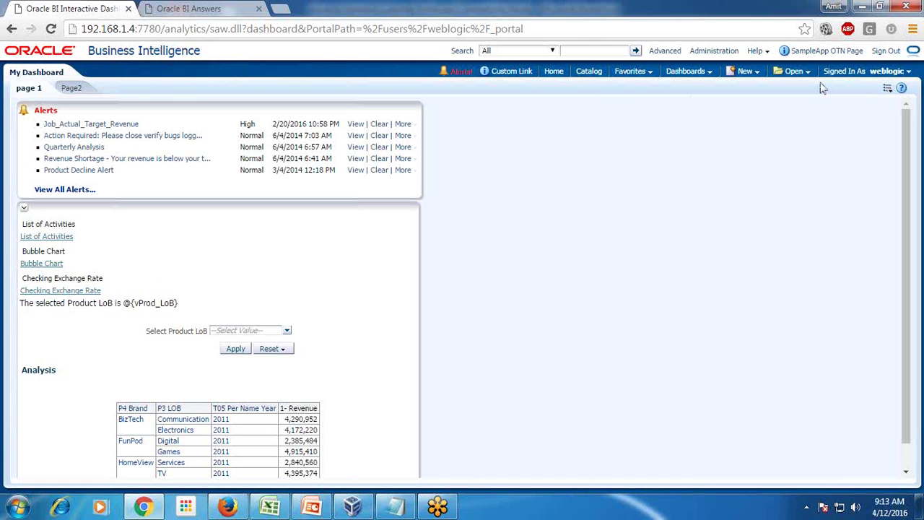
pyautogui.click(890, 88)
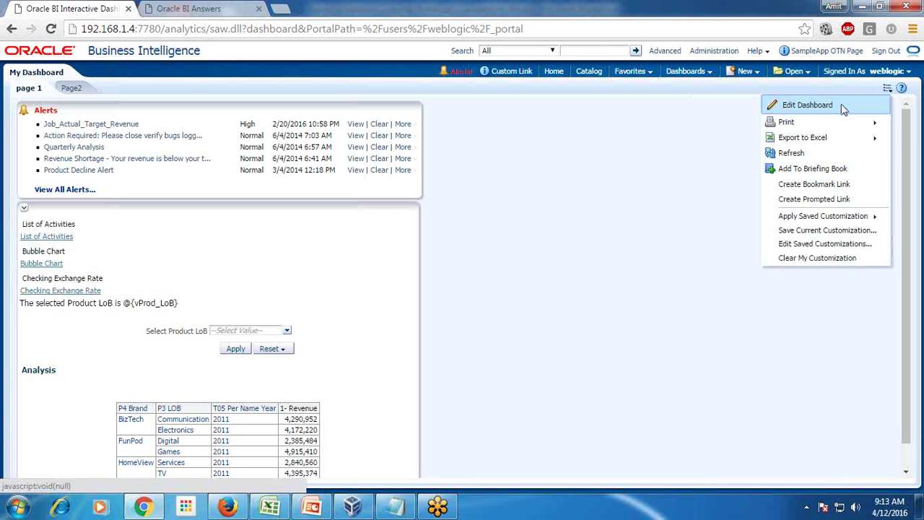
pyautogui.click(807, 105)
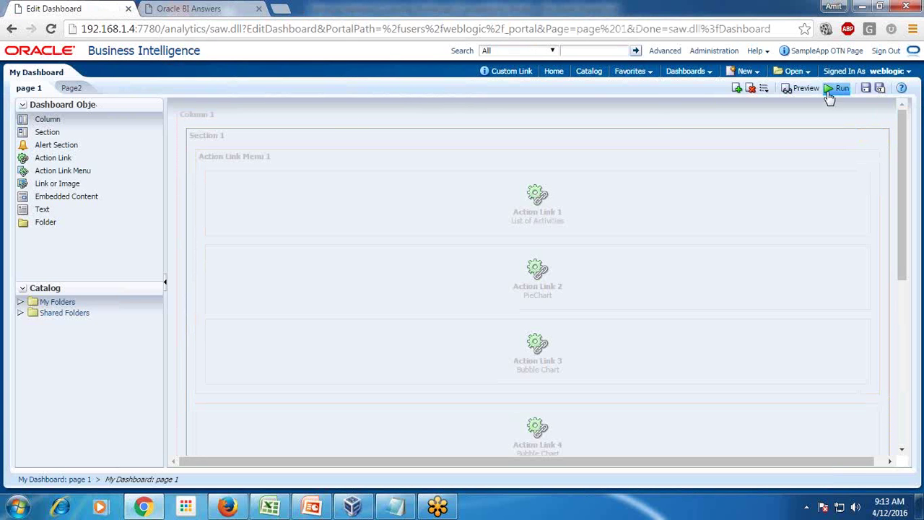
# - Add a dashboard page named Customer_Profile and lay it out with a column containing one section
pyautogui.click(737, 88)
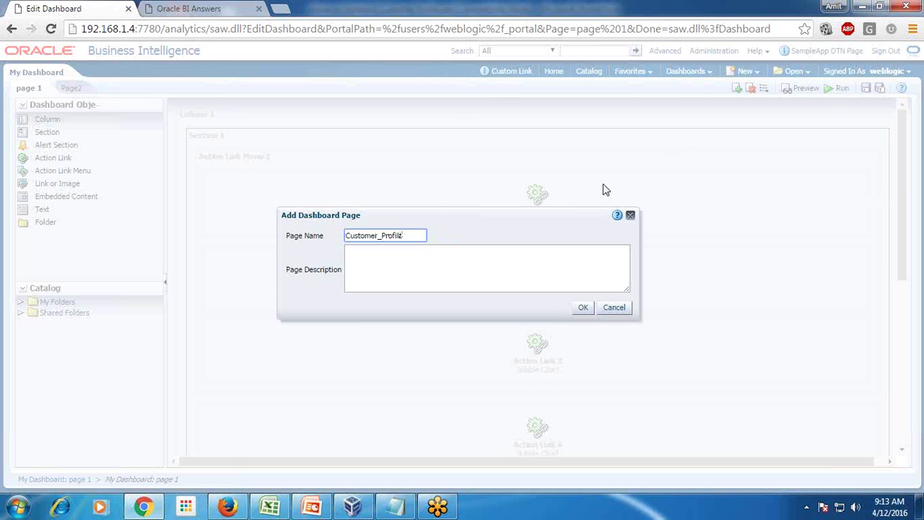
pyautogui.click(583, 308)
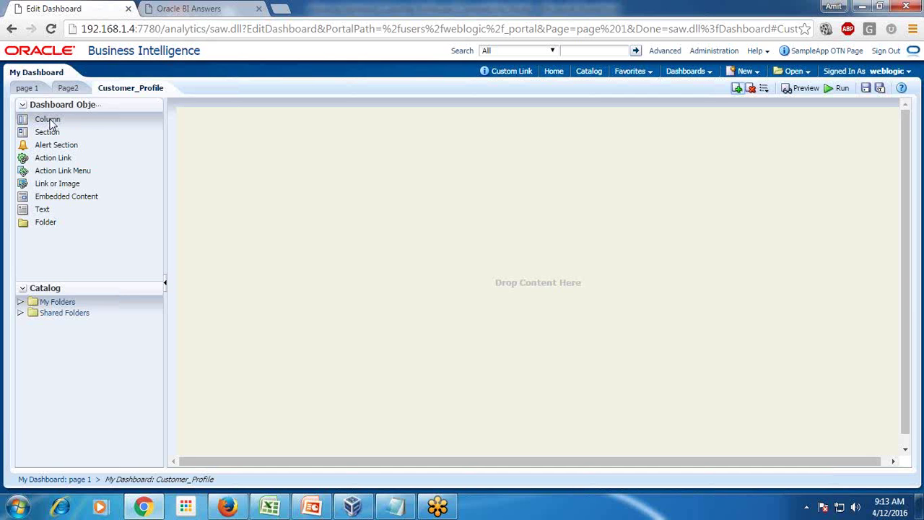
pyautogui.moveTo(95, 128); pyautogui.dragTo(299, 149)
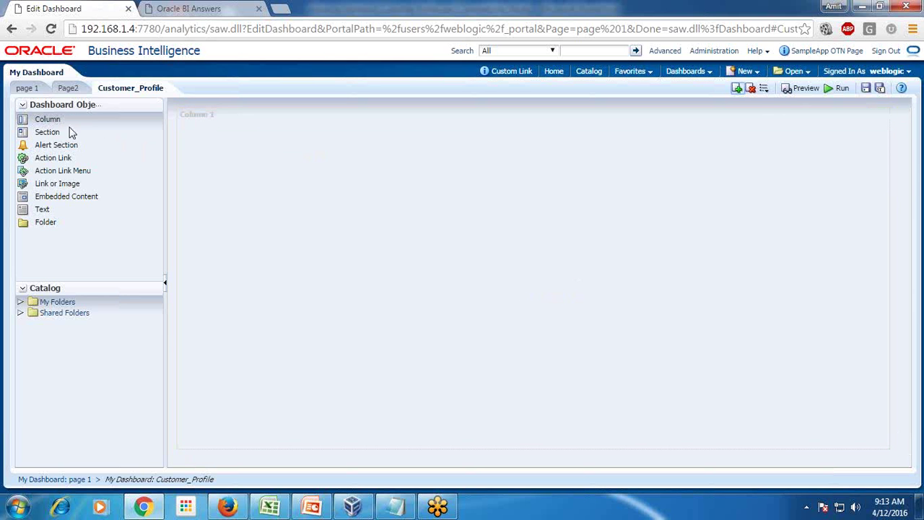
pyautogui.moveTo(76, 136); pyautogui.dragTo(310, 163)
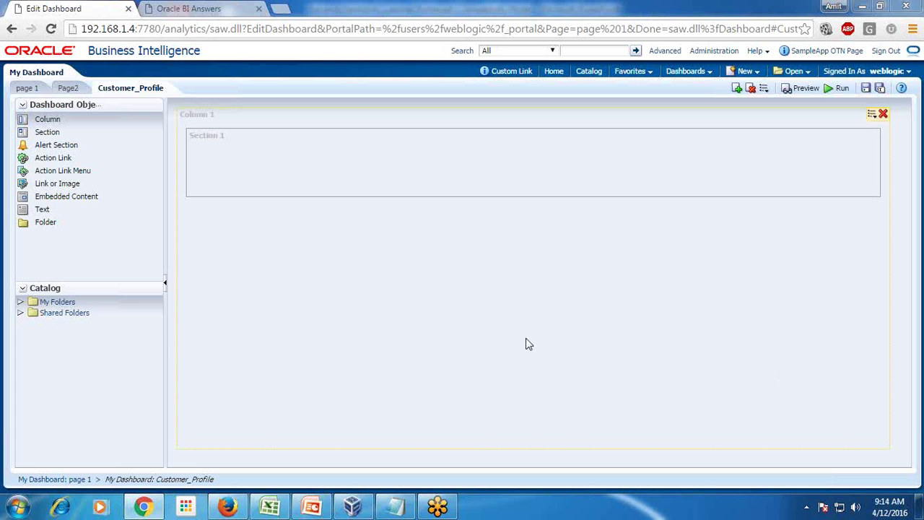
# - Place the Customers Profile analysis from the Practice folder in My Folders into Section 1, then save and run the dashboard page
pyautogui.click(21, 305)
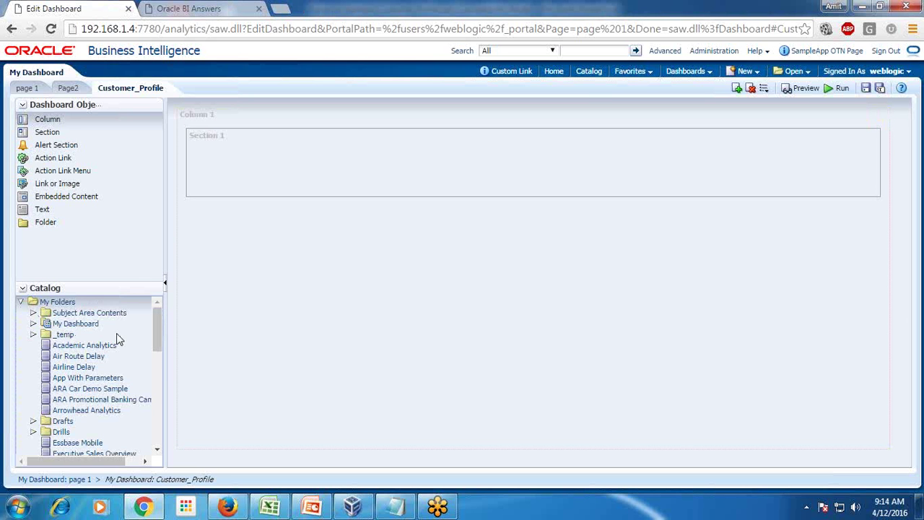
pyautogui.scroll(-3, 114, 339)
pyautogui.scroll(-5, 91, 369)
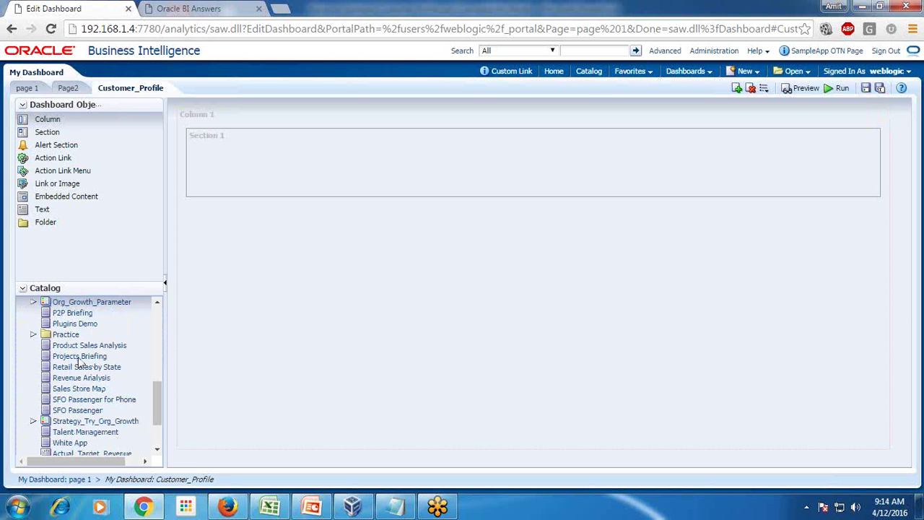
pyautogui.click(33, 335)
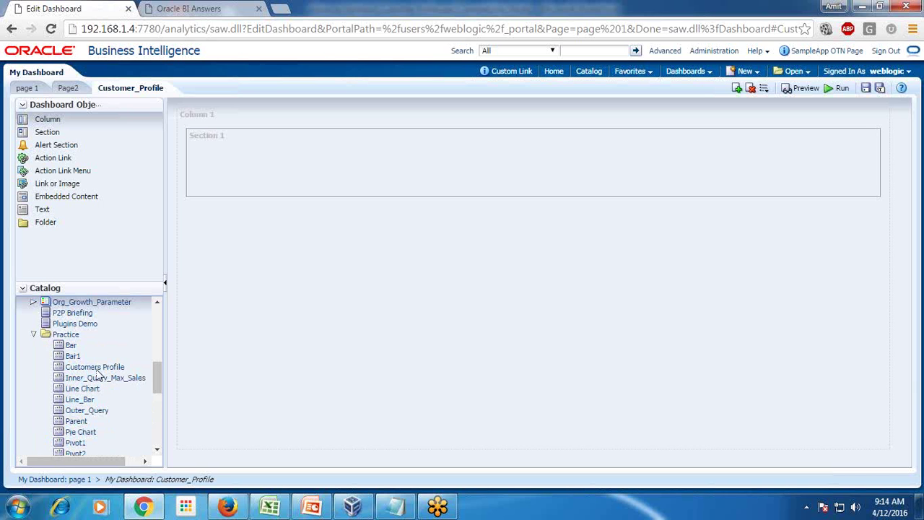
pyautogui.moveTo(99, 368); pyautogui.dragTo(326, 159)
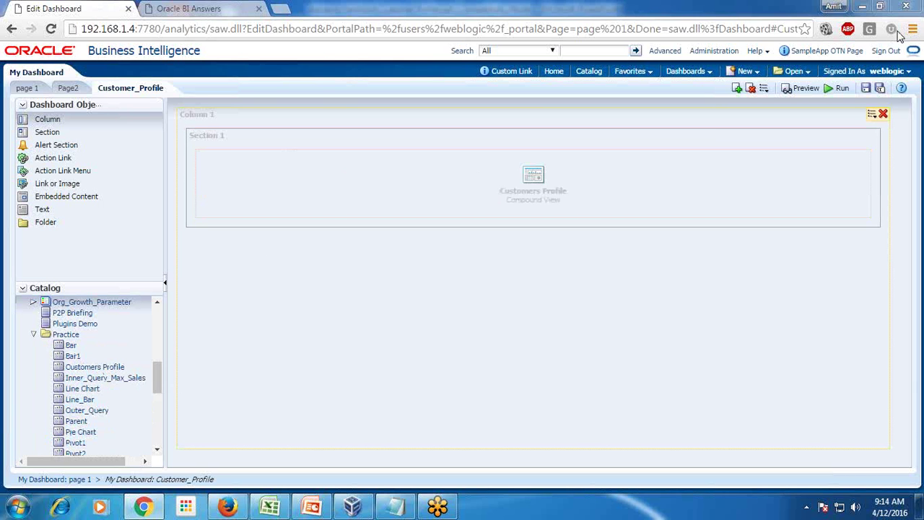
pyautogui.click(864, 89)
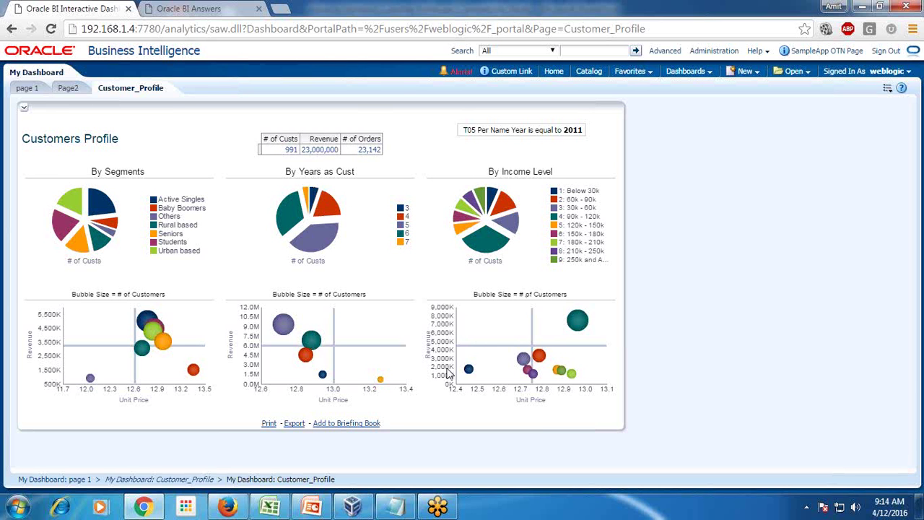
# - Switch to the PowerPoint presentation and go to the closing "Any Question?" slide
pyautogui.click(311, 506)
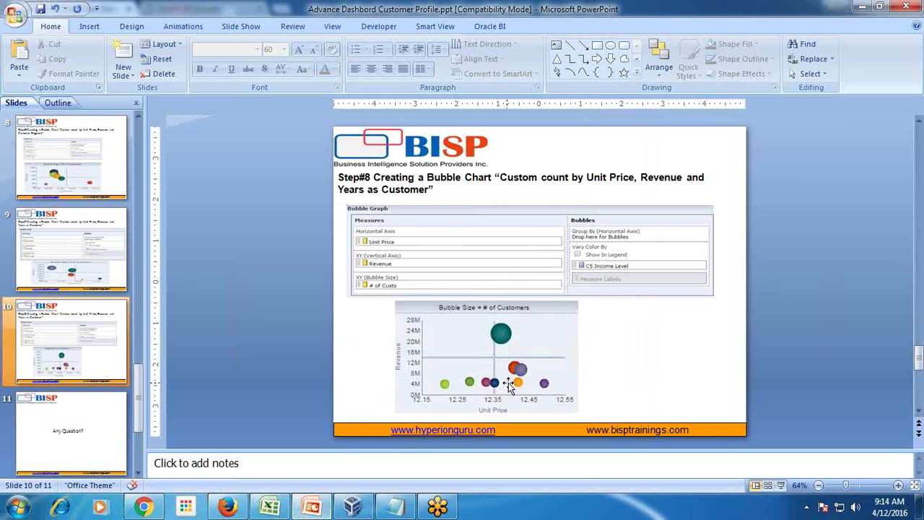
pyautogui.scroll(-1, 509, 387)
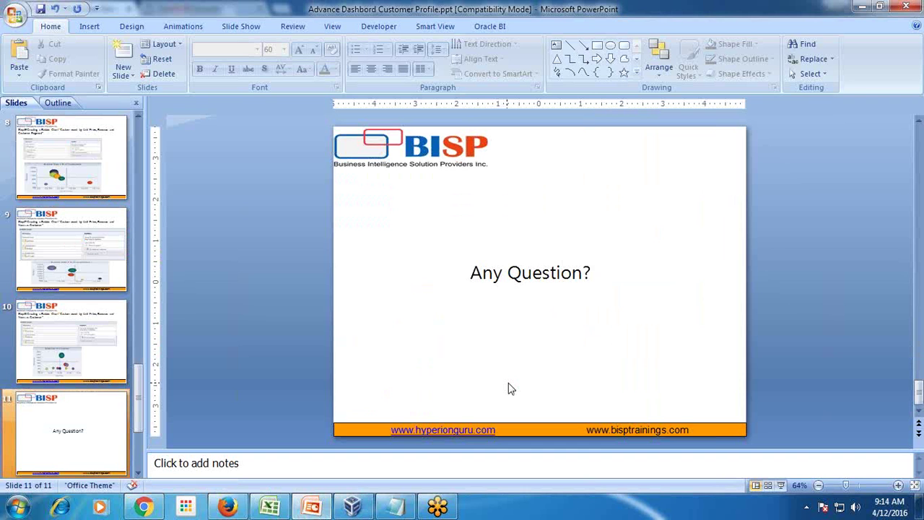